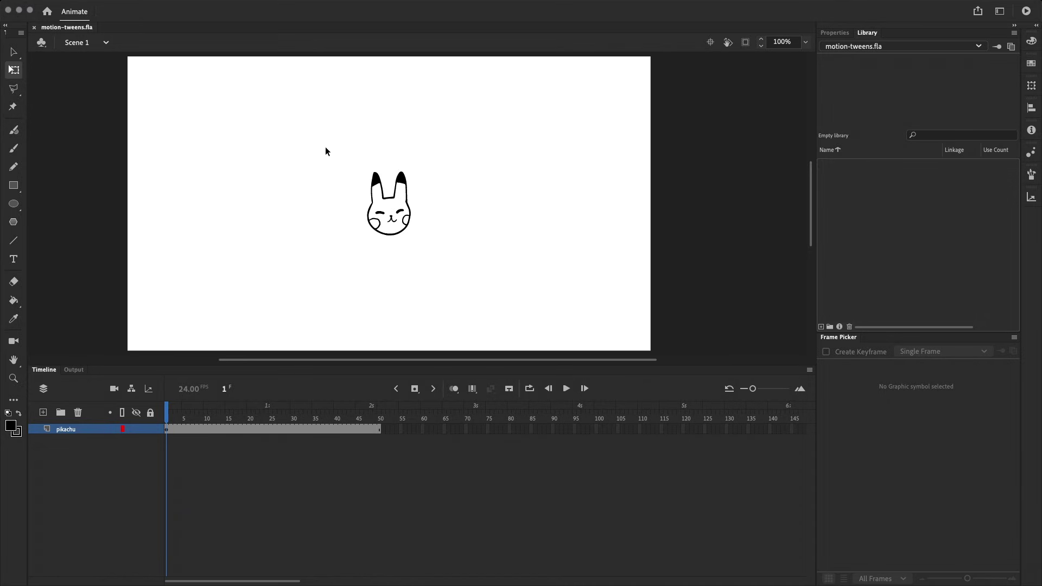
Convert the marquee-selected head drawing into a Graphic symbol named 'Pikachu'.
mouse_move(317, 145)
mouse_down()
mouse_move(396, 186)
mouse_move(474, 261)
mouse_up()
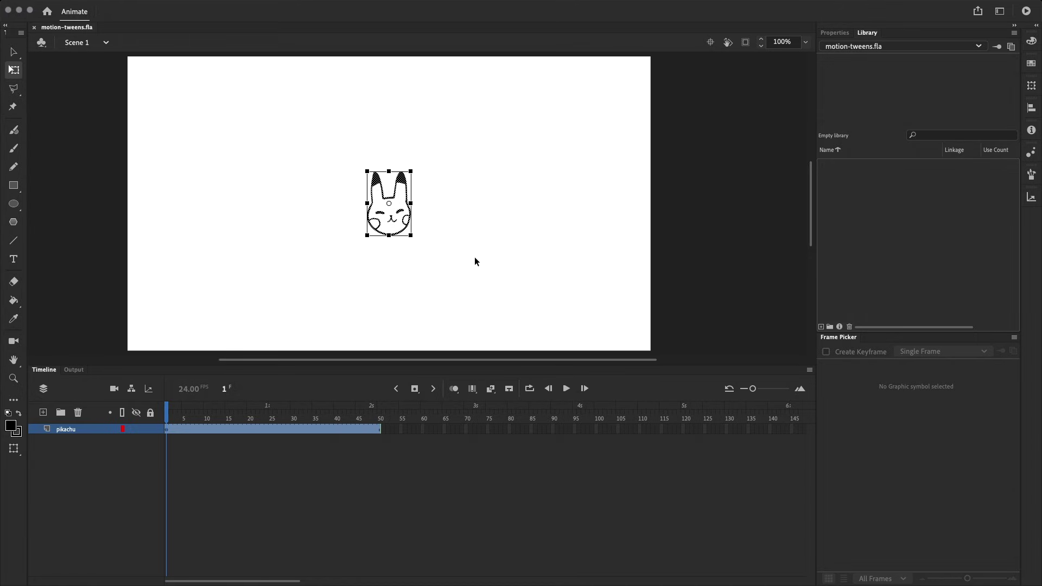
key(F8)
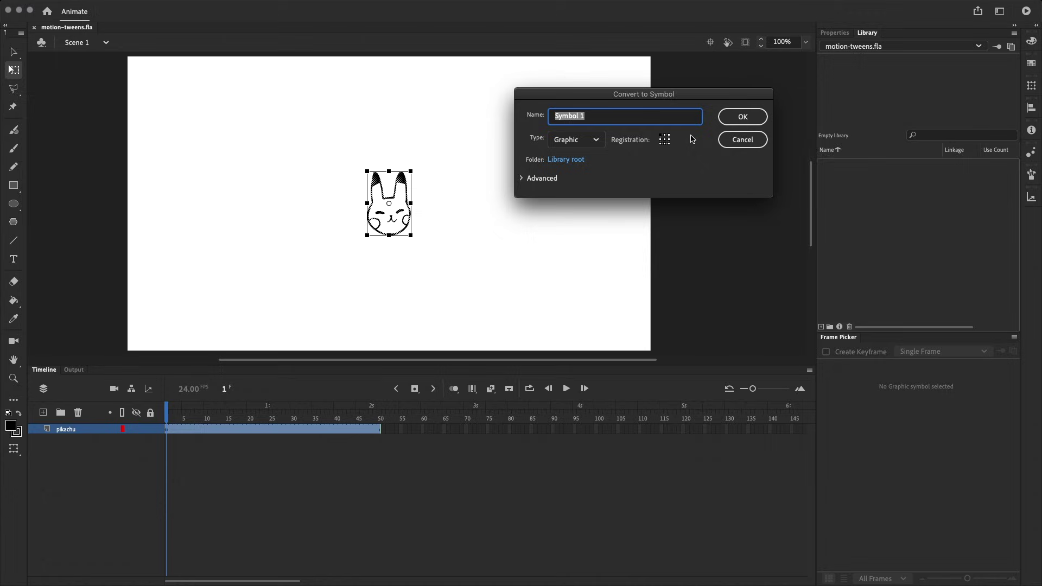
text(Pikachu)
click(589, 140)
click(578, 194)
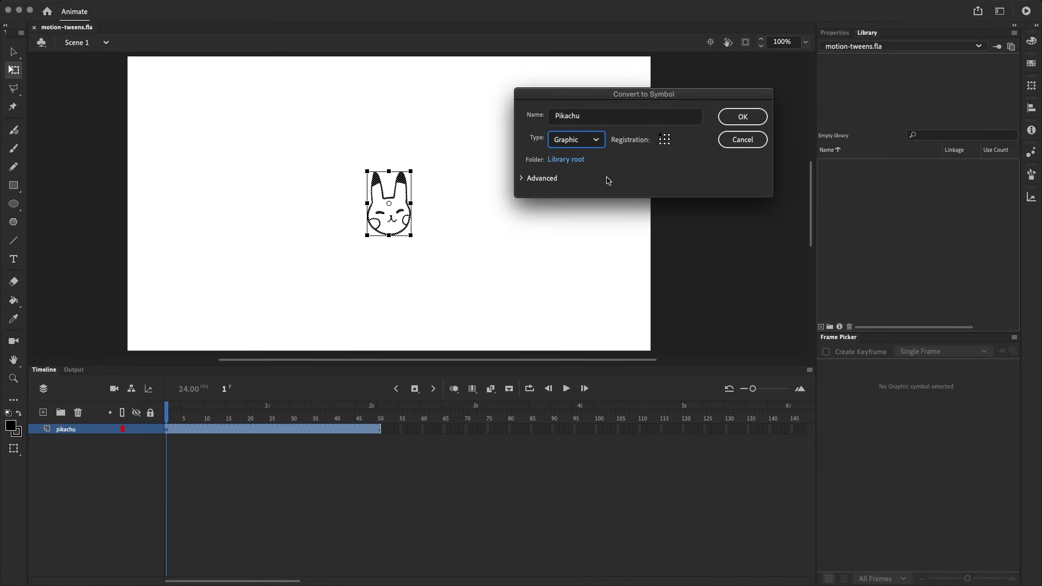
click(741, 118)
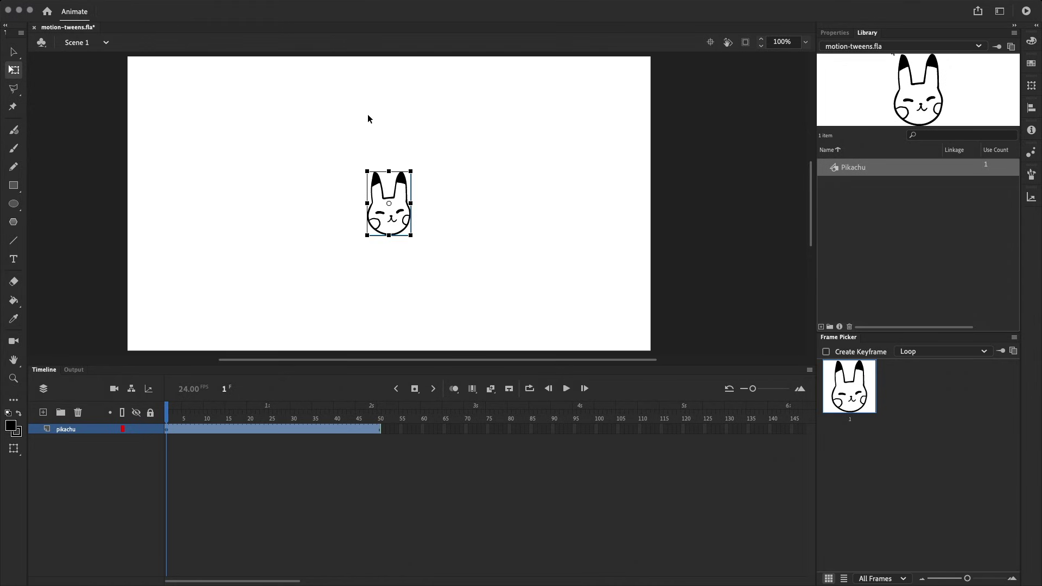
Create a motion tween on the pikachu layer and move Pikachu to the lower right at frame 50.
right_click(266, 429)
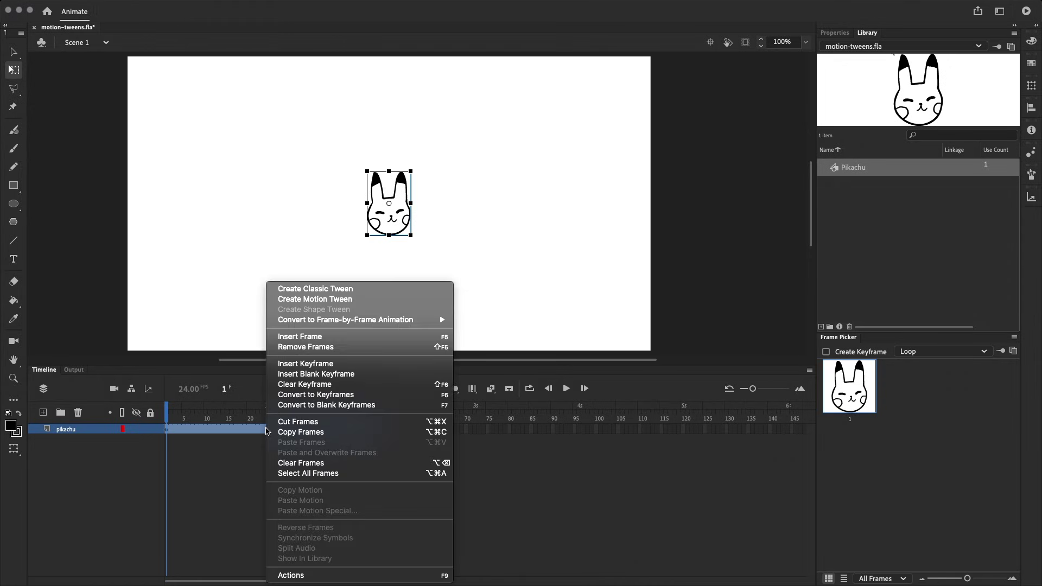
click(366, 298)
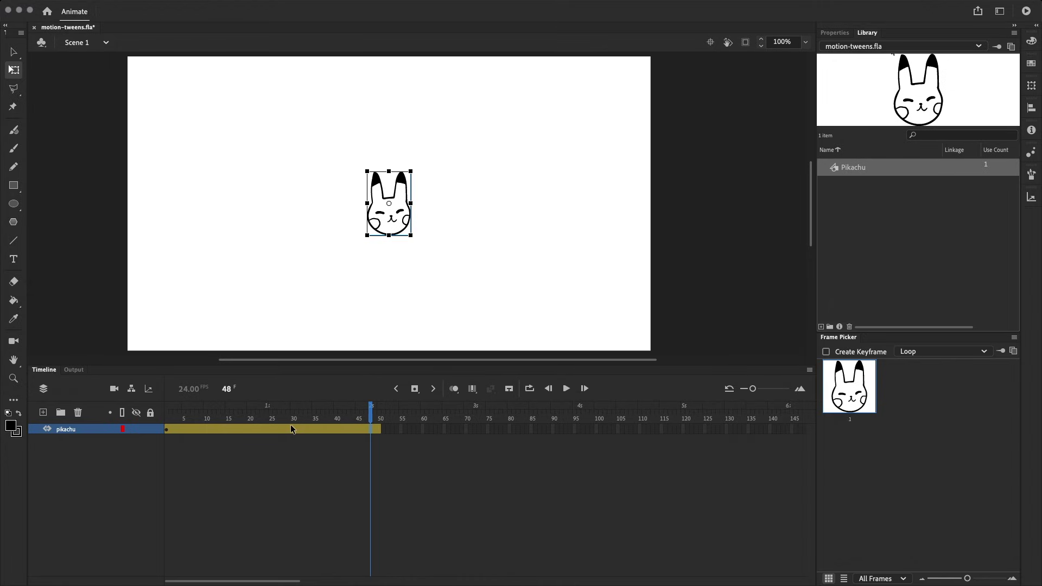
click(245, 411)
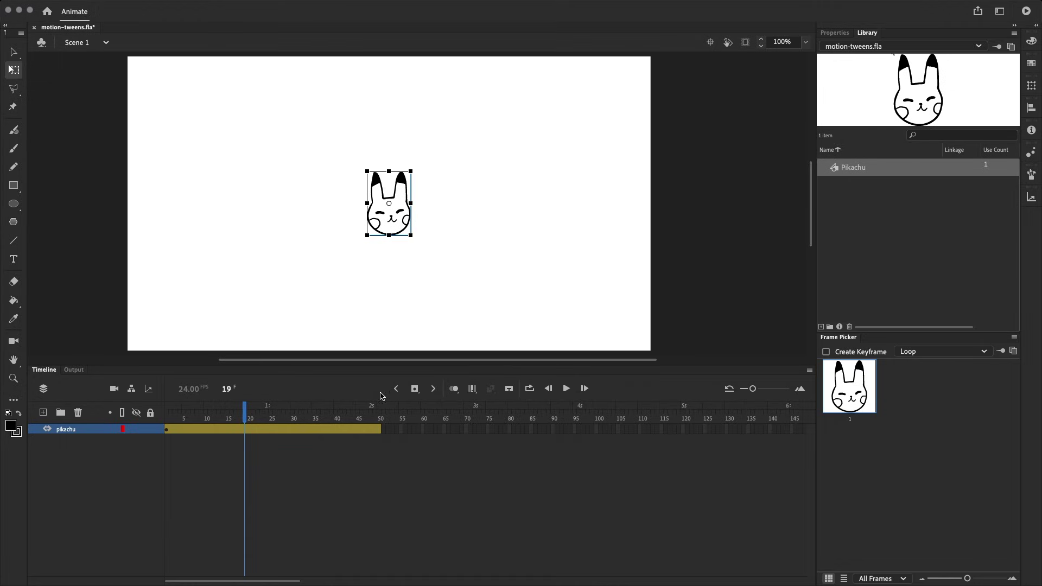
click(380, 431)
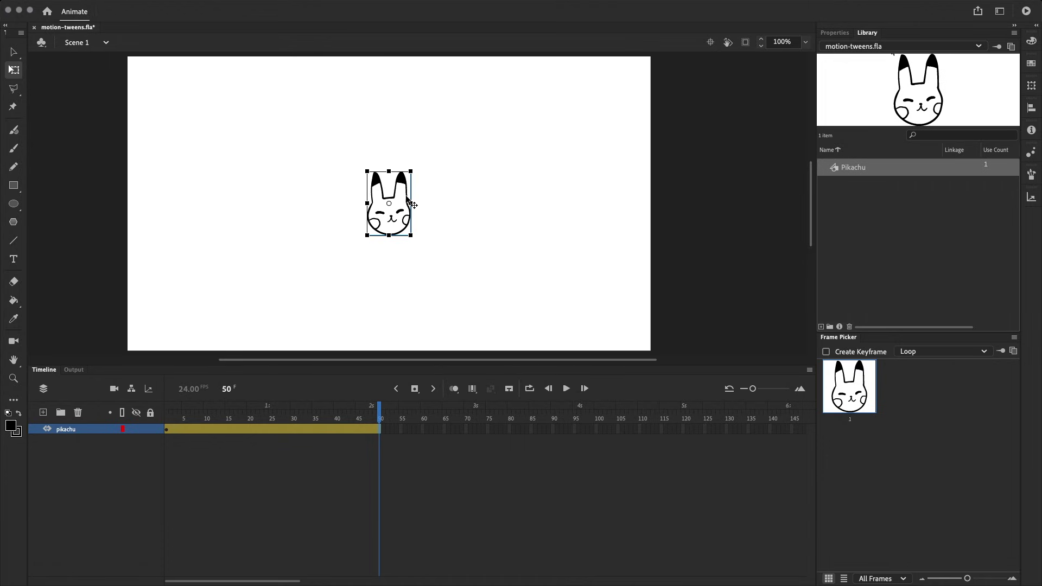
drag(415, 202, 610, 298)
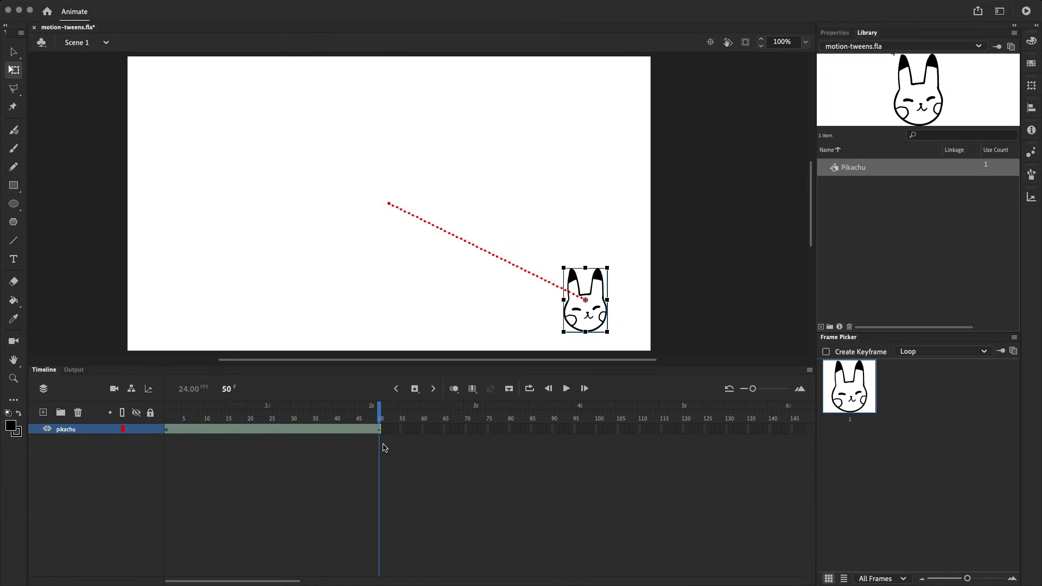
click(398, 454)
click(510, 204)
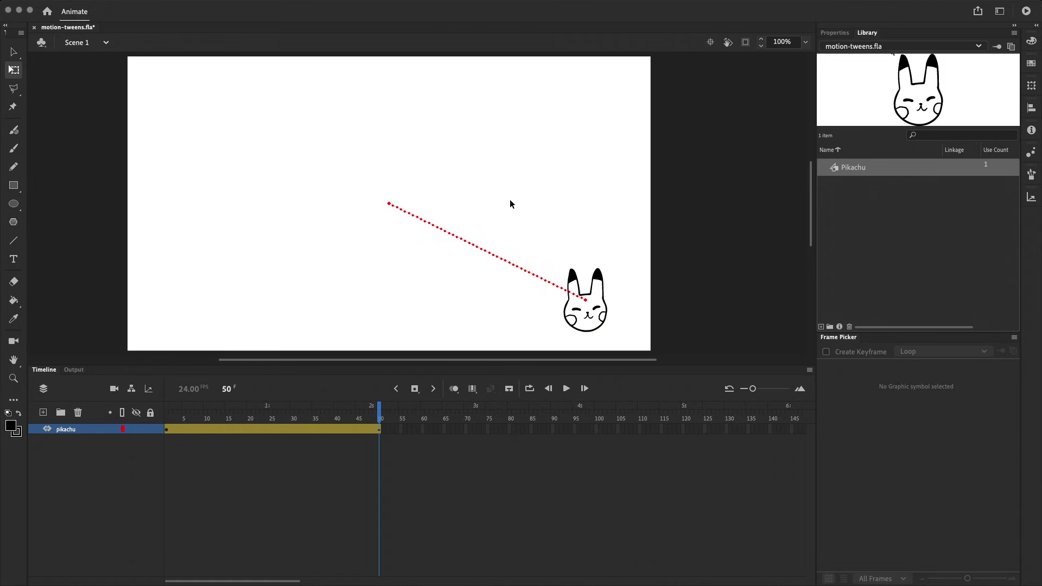
mouse_move(375, 429)
mouse_down()
mouse_move(166, 428)
mouse_move(380, 433)
mouse_up()
Zoom in on Pikachu and preview the straight-path tween from frame 1.
key(v)
scroll(587, 298, up, 3)
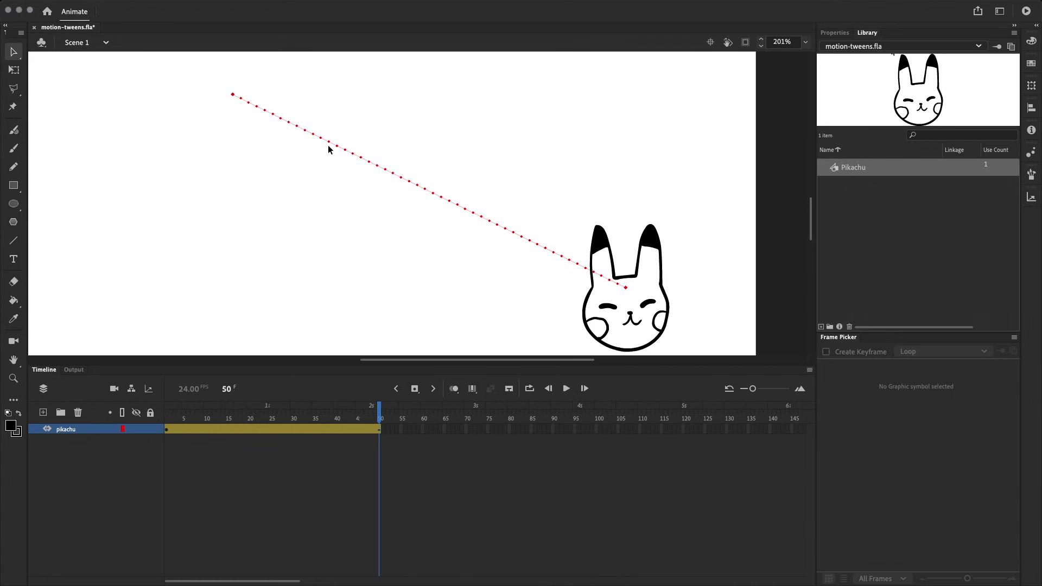
key(Return)
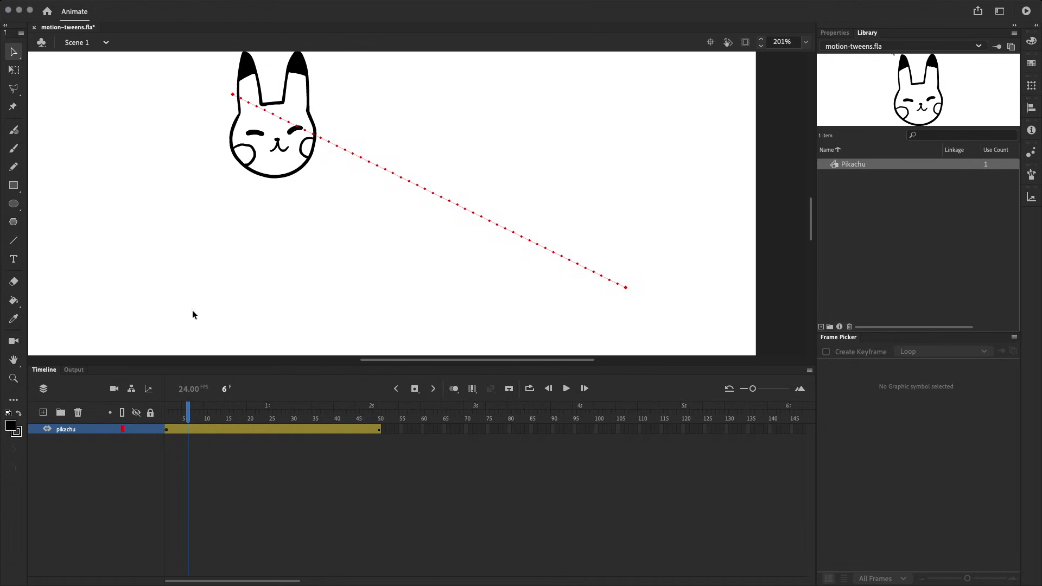
click(167, 429)
drag(168, 429, 193, 432)
scroll(574, 190, right, 3)
scroll(574, 190, up, 1)
click(574, 190)
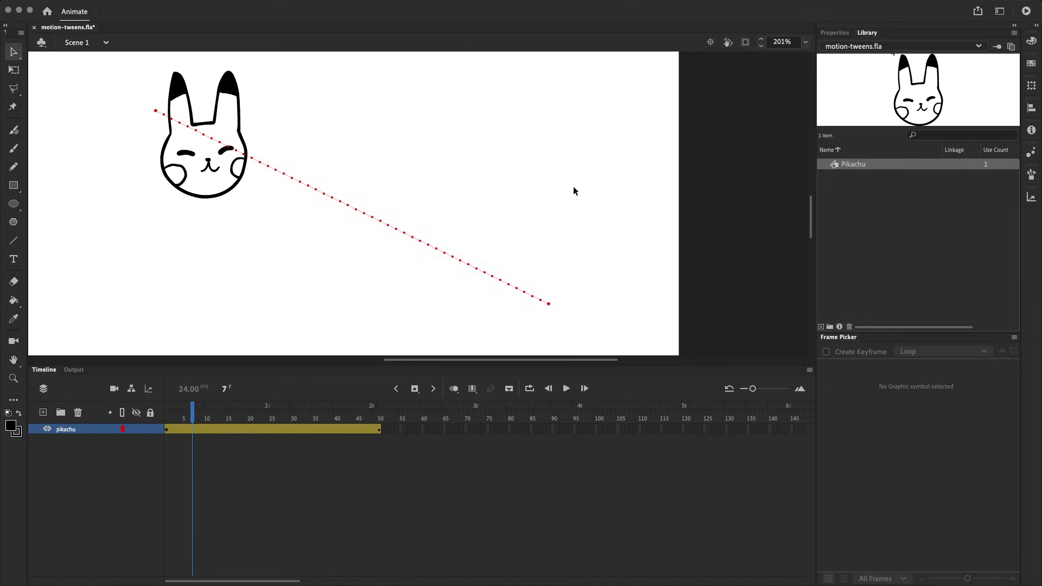
With the Selection Tool, adjust the path's end points and bend its middle into an arc.
click(14, 52)
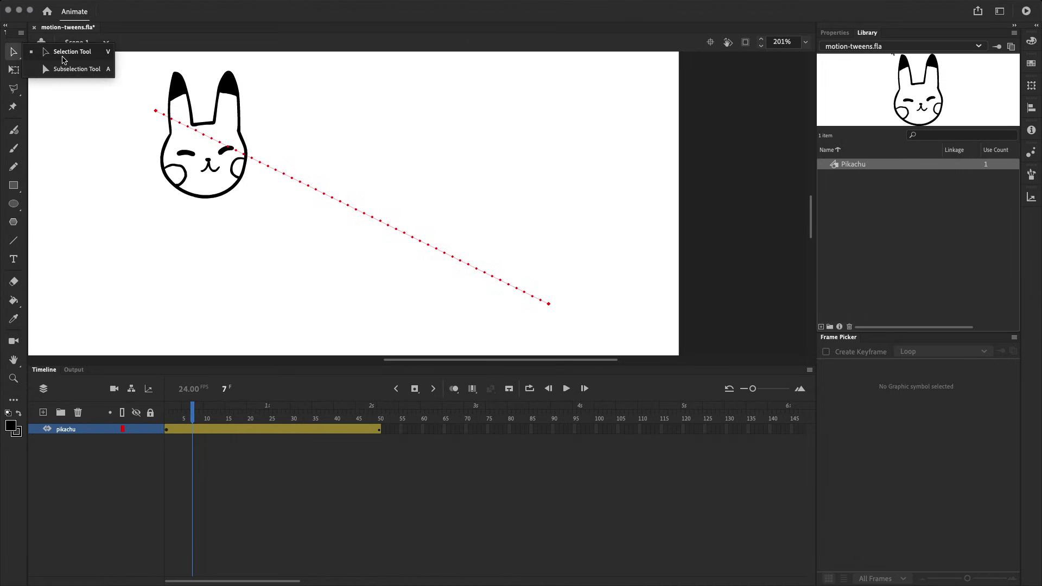
click(91, 57)
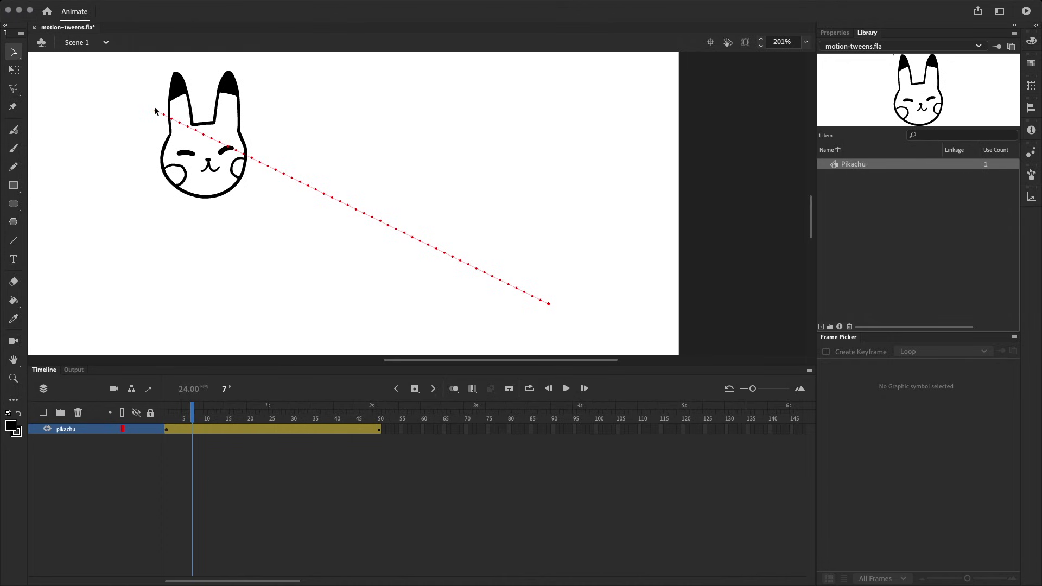
drag(155, 111, 176, 135)
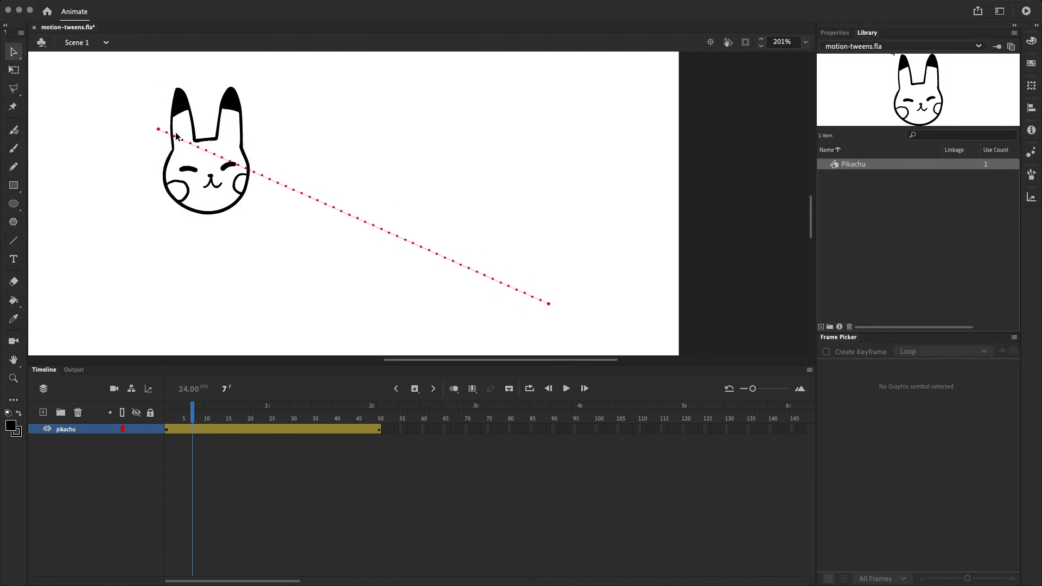
mouse_move(549, 304)
mouse_down()
mouse_move(565, 242)
mouse_move(561, 307)
mouse_move(550, 296)
mouse_up()
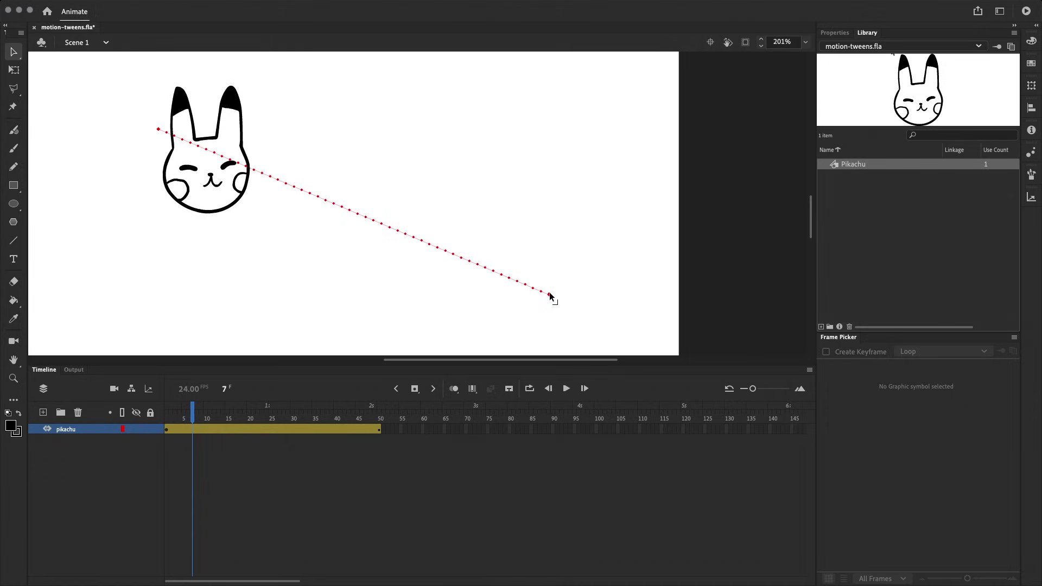
drag(358, 216, 414, 126)
With the Subselection Tool, drag the path's Bezier handles into an S-curve and play it.
click(14, 52)
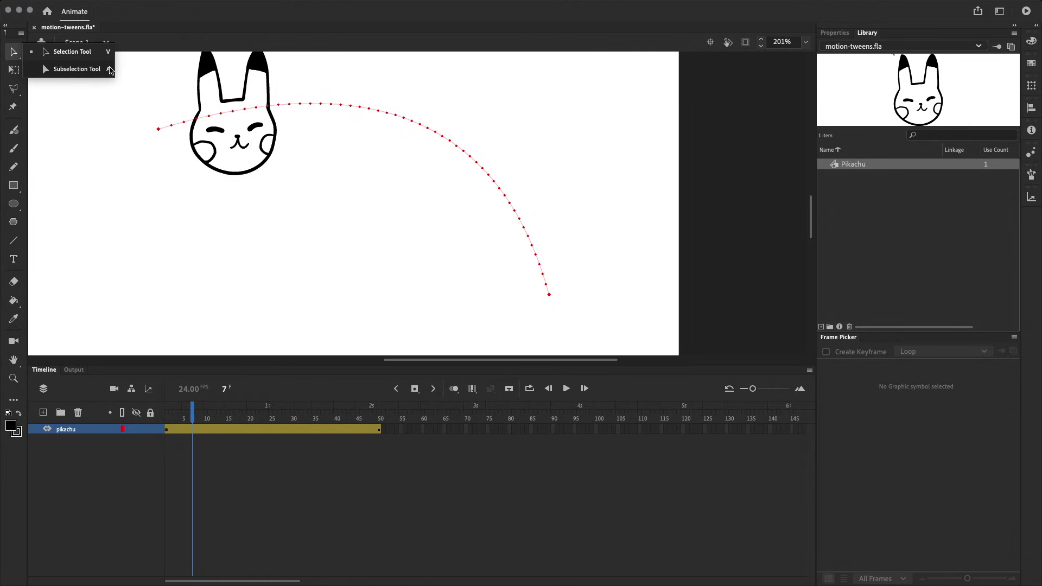
click(98, 71)
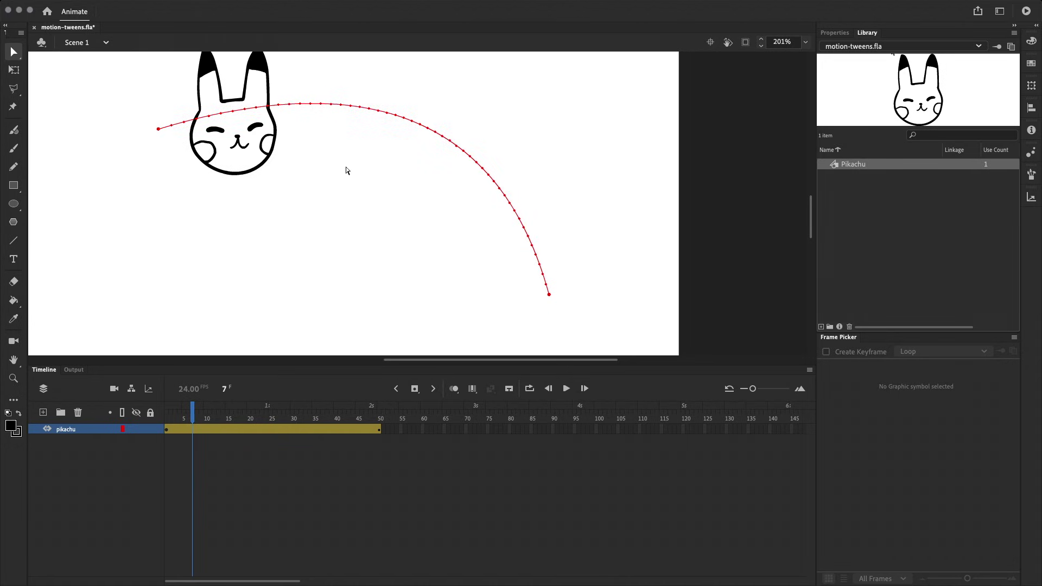
click(548, 293)
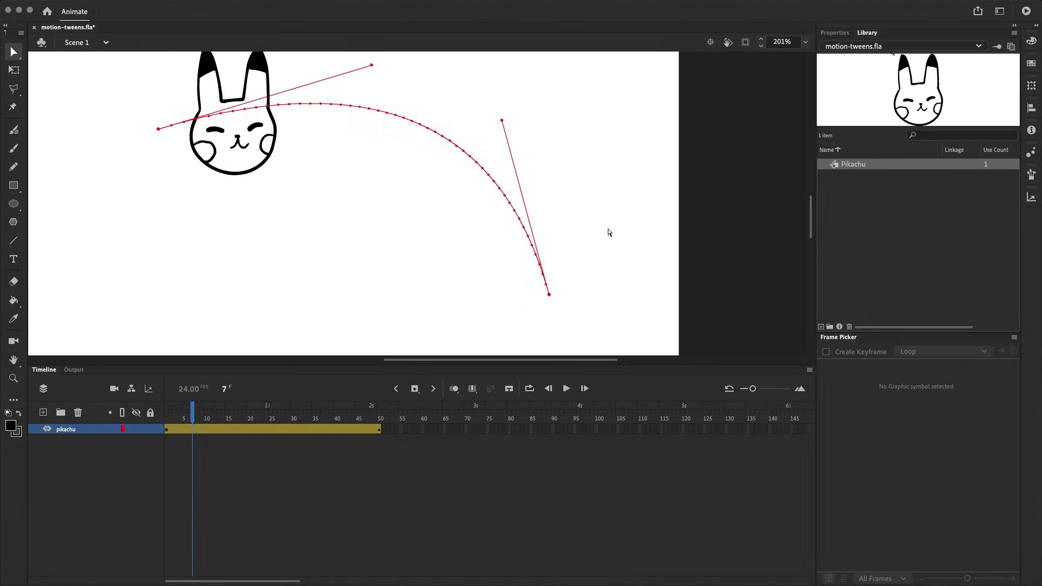
drag(503, 122, 540, 160)
drag(372, 66, 513, 70)
drag(540, 161, 279, 235)
click(542, 216)
key(Return)
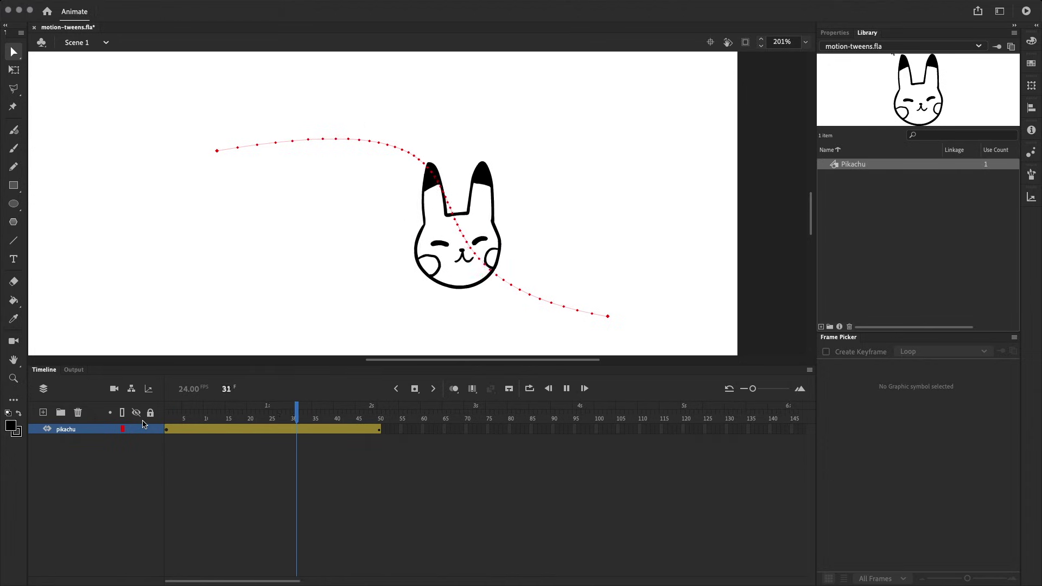
Move Pikachu to the upper right at frame 19 and preview the new path.
mouse_move(244, 433)
mouse_down()
mouse_move(179, 437)
mouse_move(350, 437)
mouse_move(244, 437)
mouse_up()
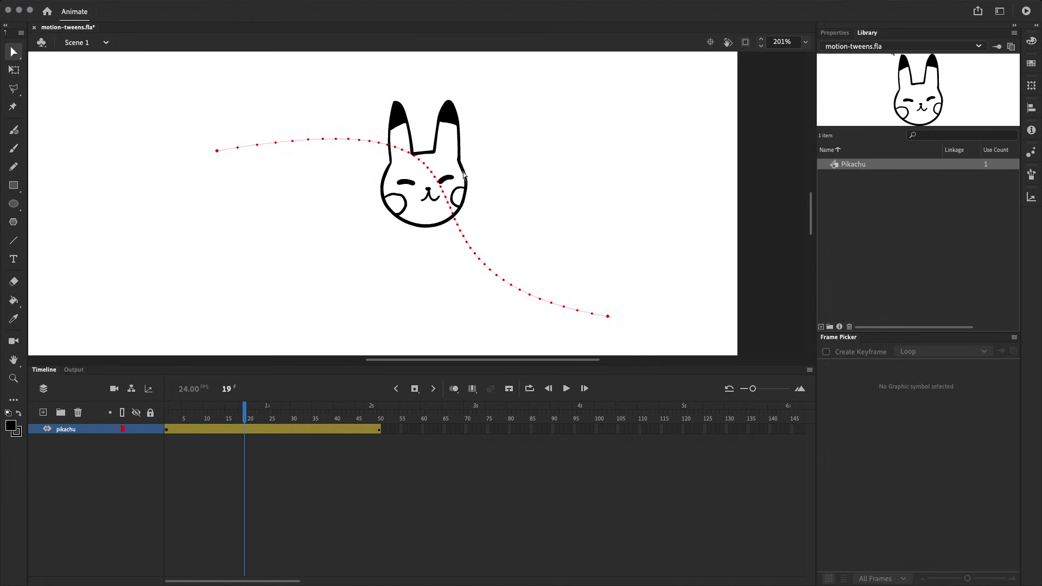
drag(464, 175, 574, 140)
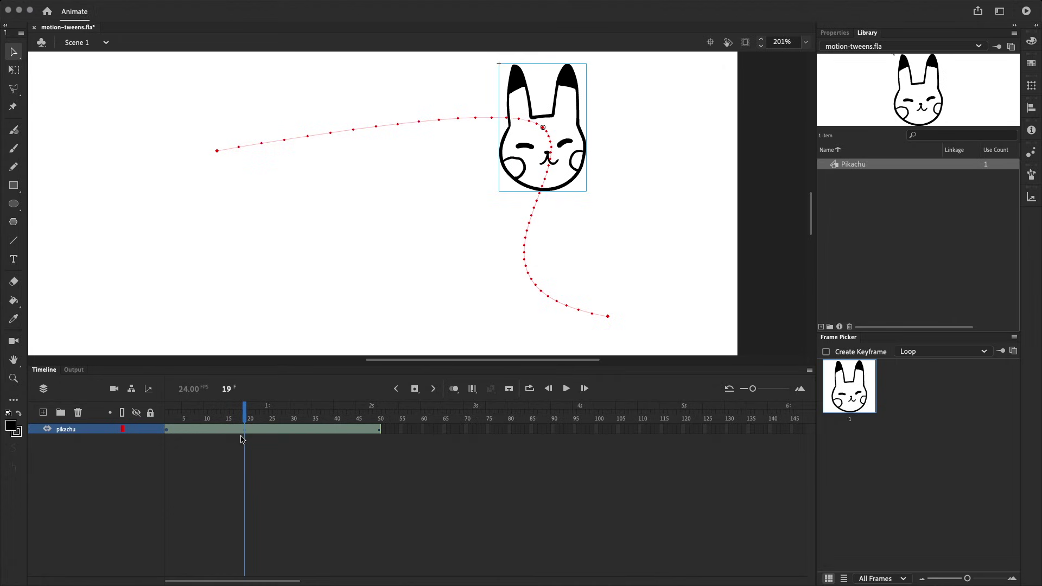
key(Return)
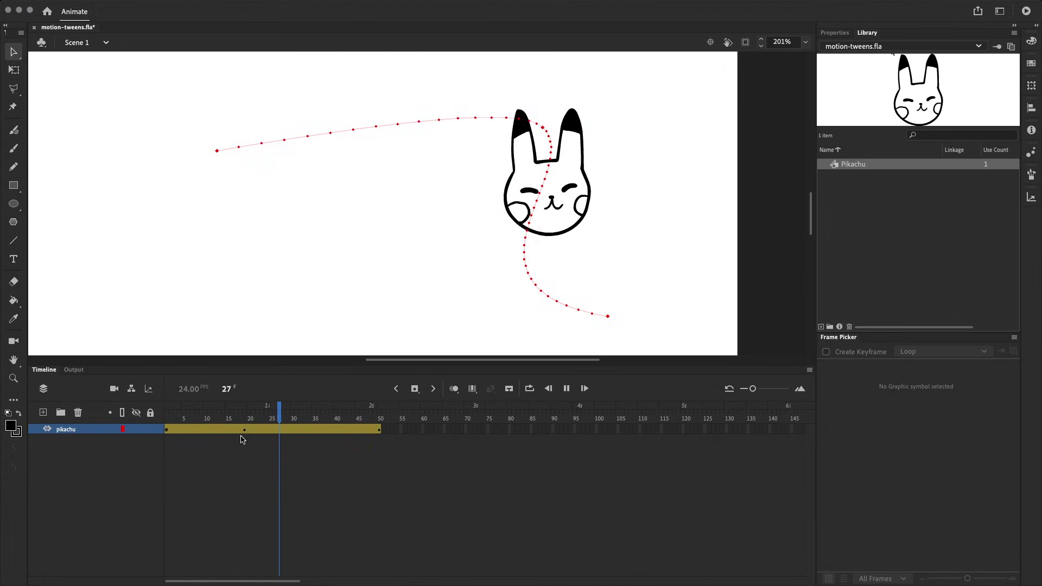
click(242, 437)
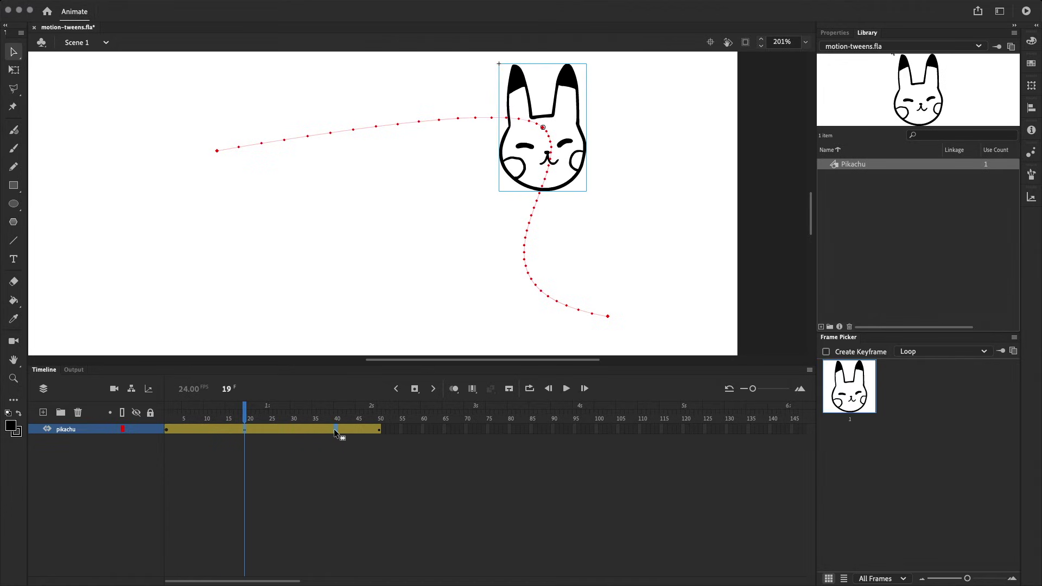
Move the mid-path keyframe to frame 40 and step through the frames to 48.
drag(332, 430, 337, 430)
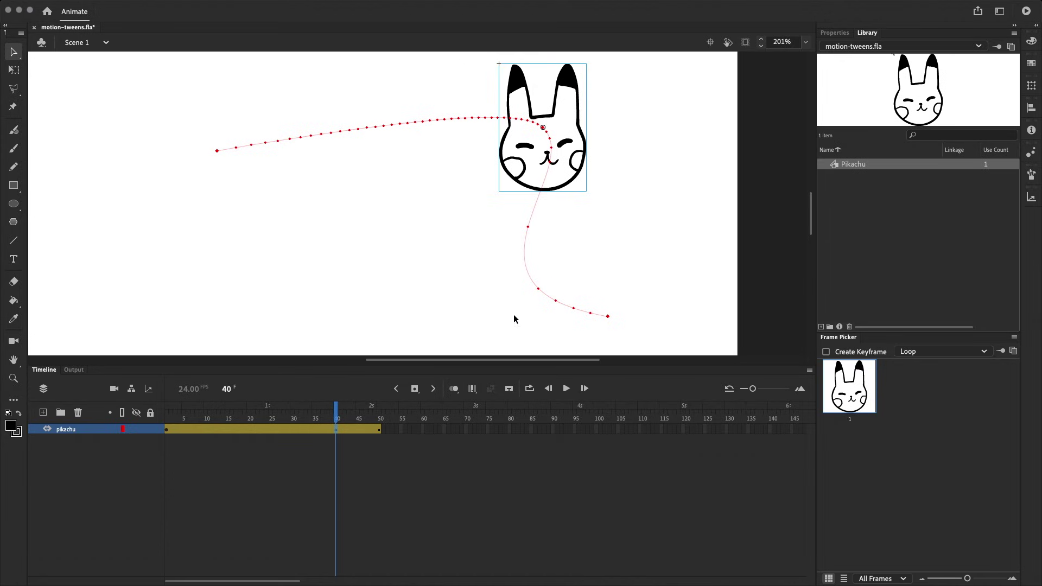
key(.)
key(.)
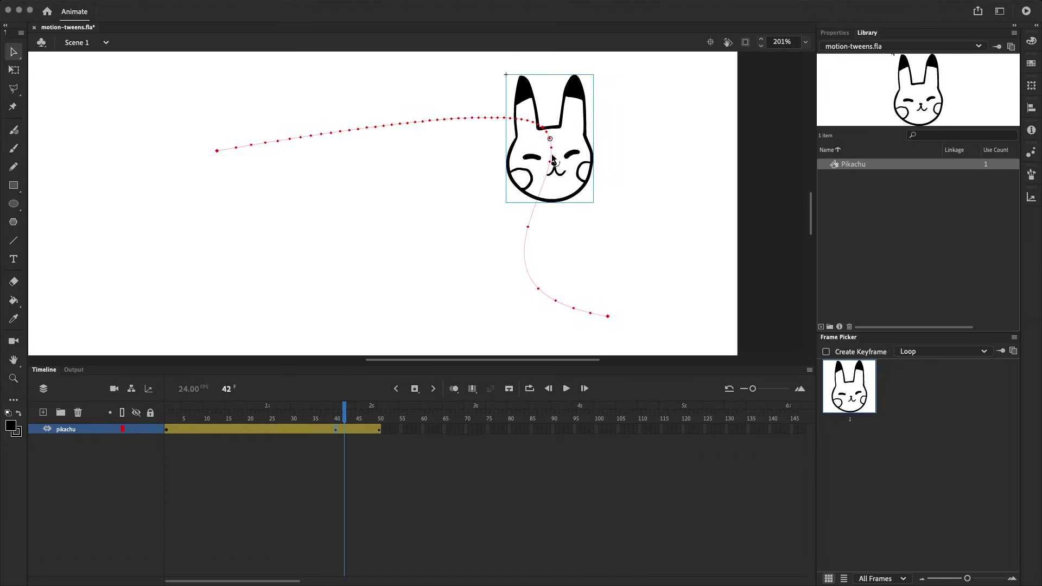
key(.)
key(.)
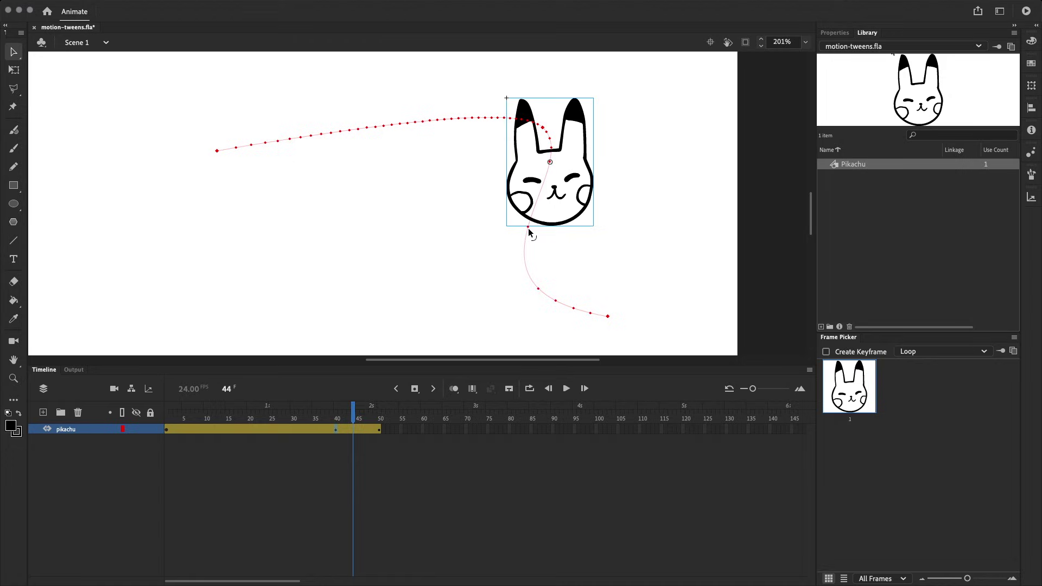
key(period)
key(period)
key(period)
key(period)
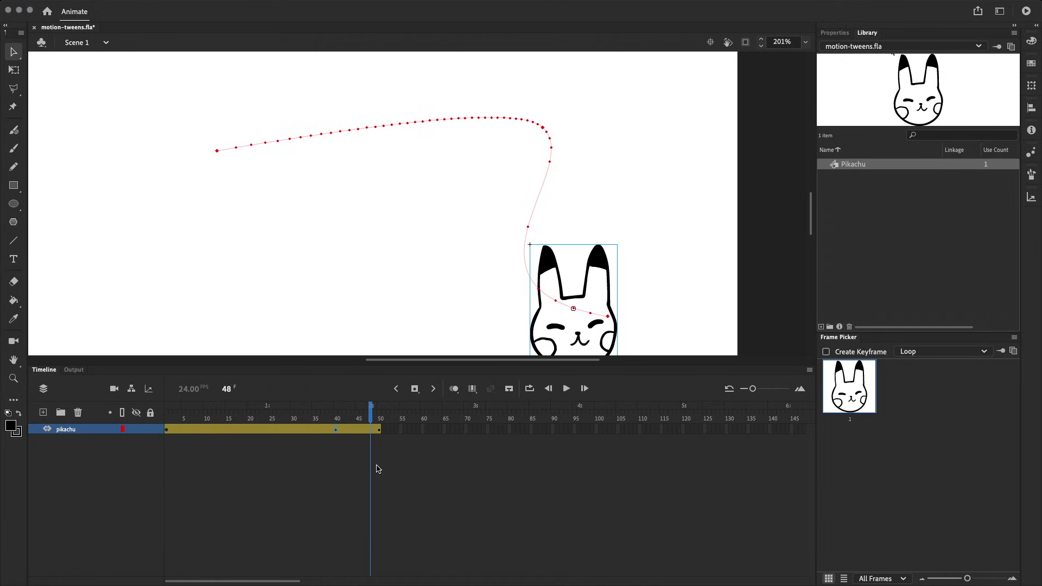
Clear all property keyframes at frame 26 with Clear Keyframe > All.
click(380, 429)
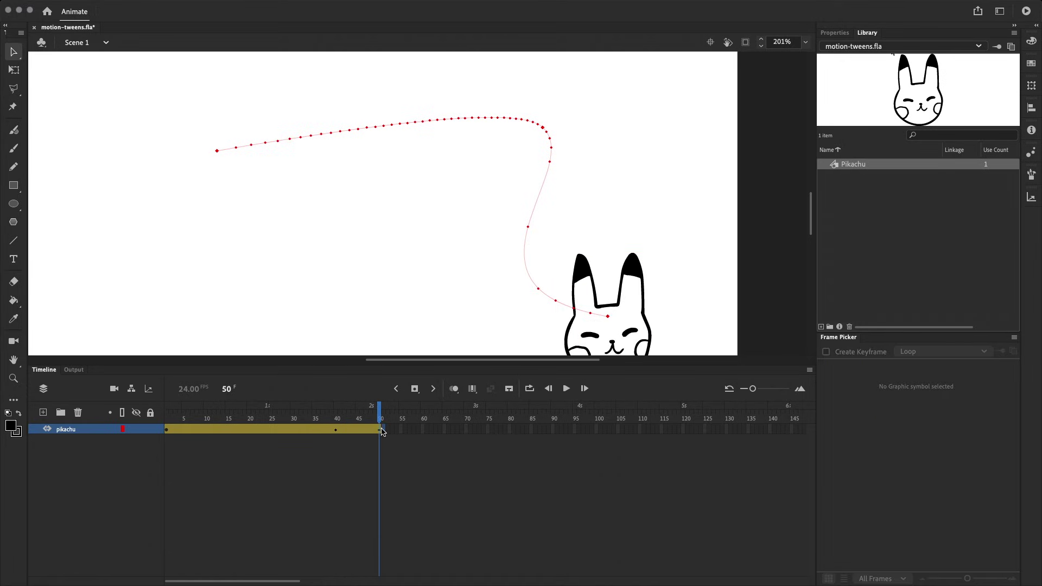
drag(380, 429, 423, 431)
click(423, 429)
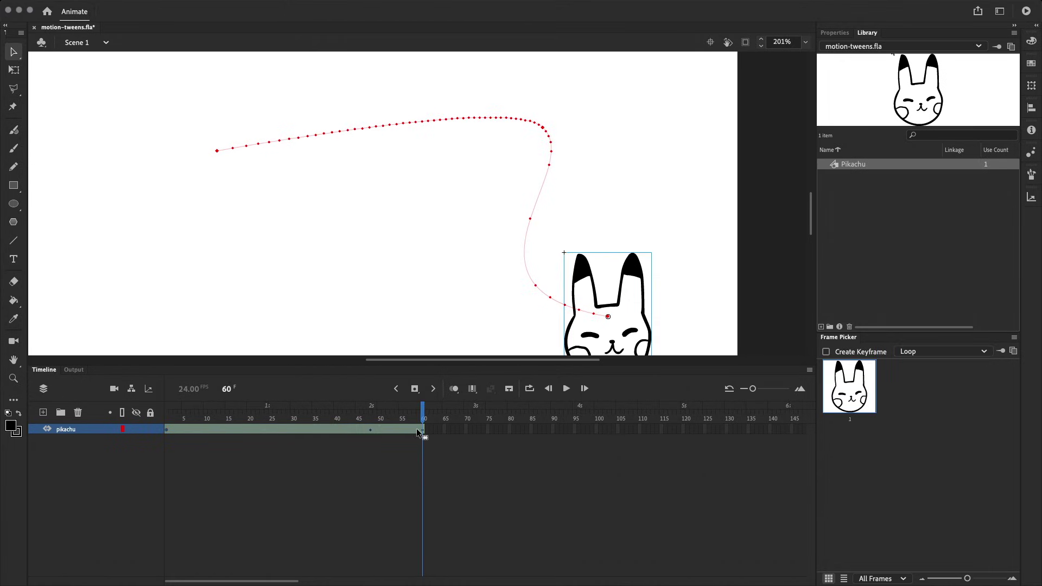
click(366, 430)
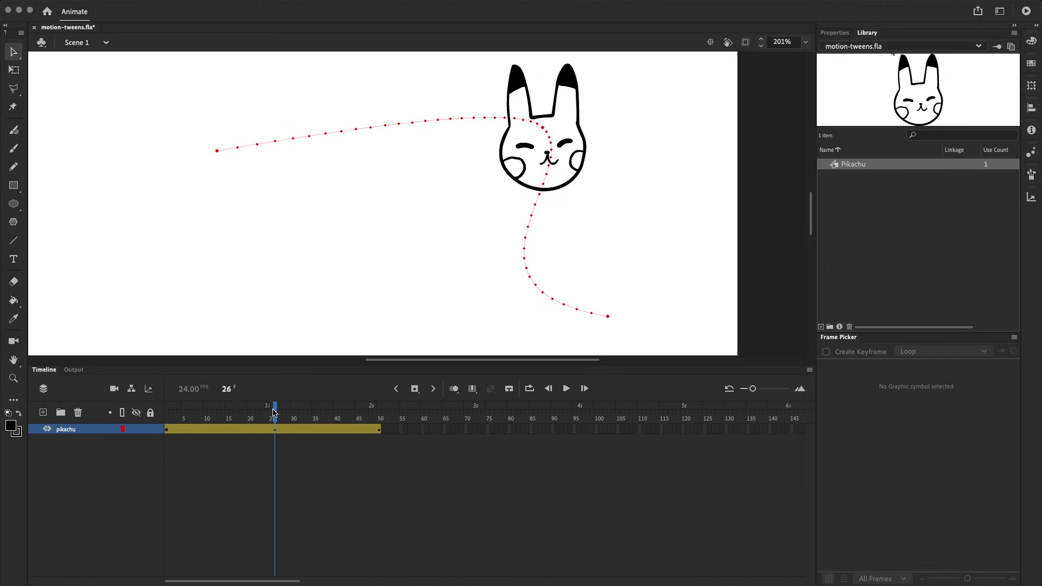
click(275, 430)
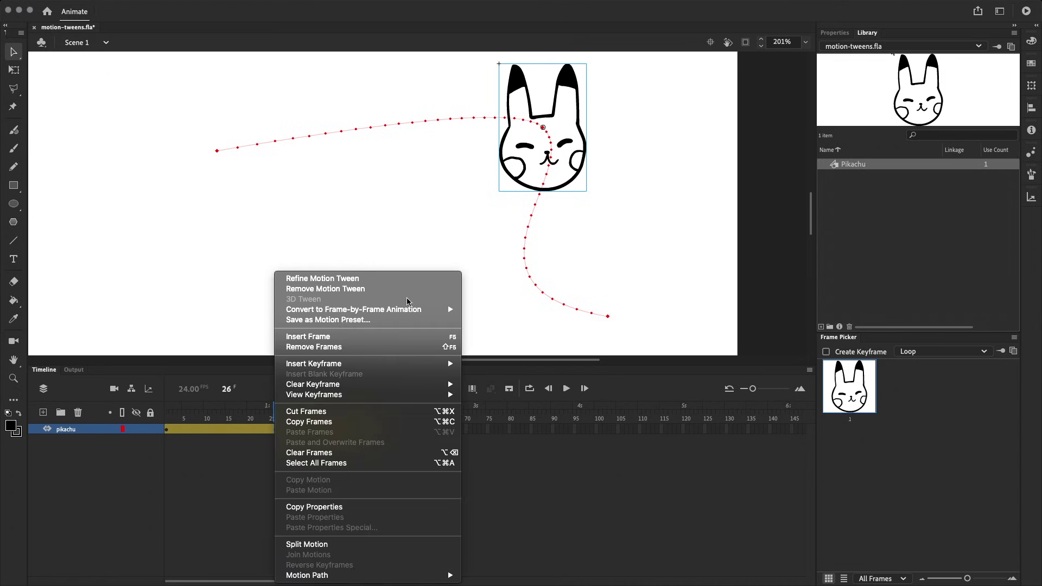
mouse_move(438, 385)
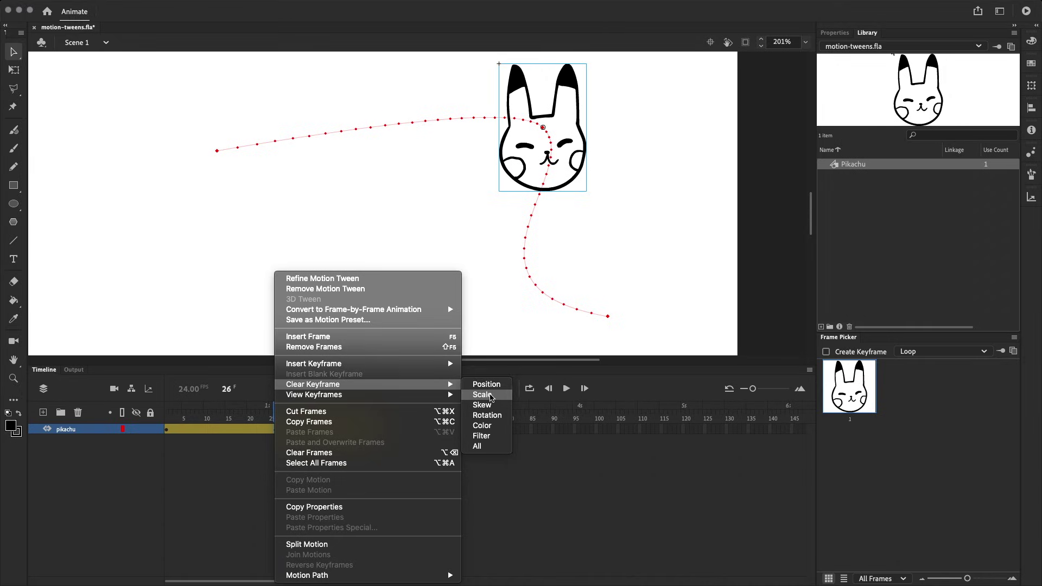
click(491, 446)
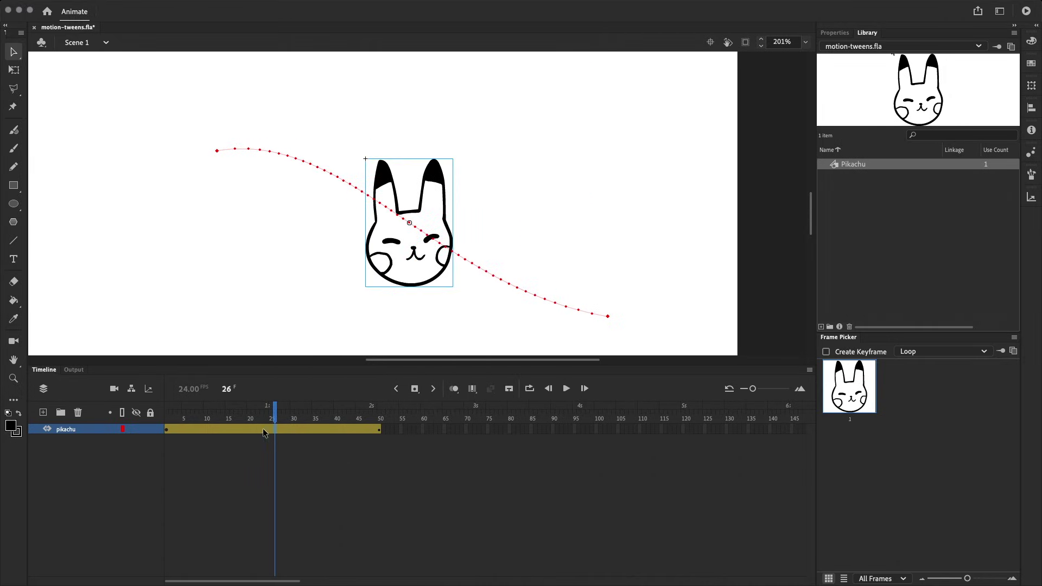
Remove the motion tween from the pikachu layer's span.
double_click(277, 430)
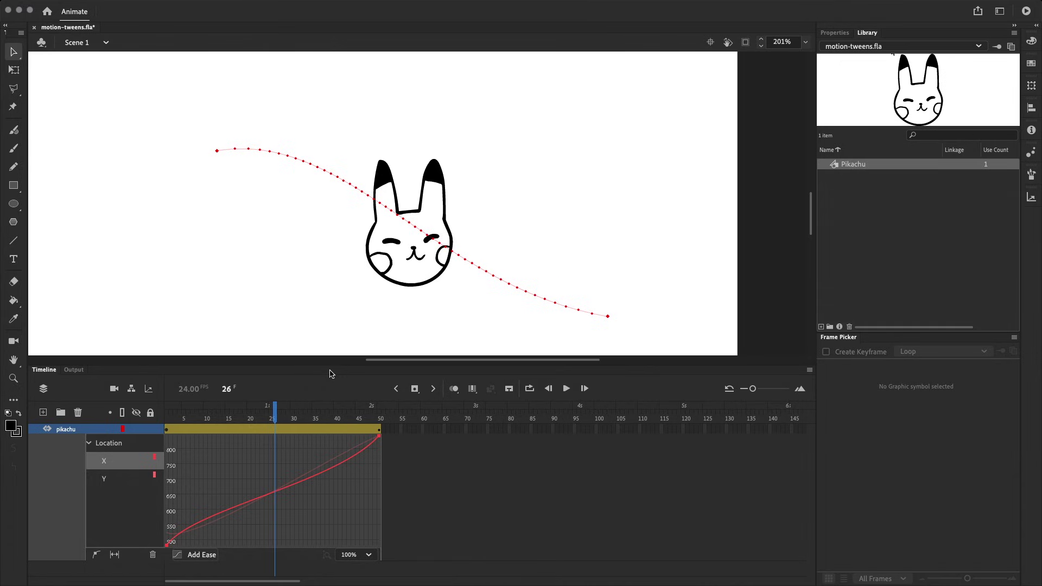
click(272, 430)
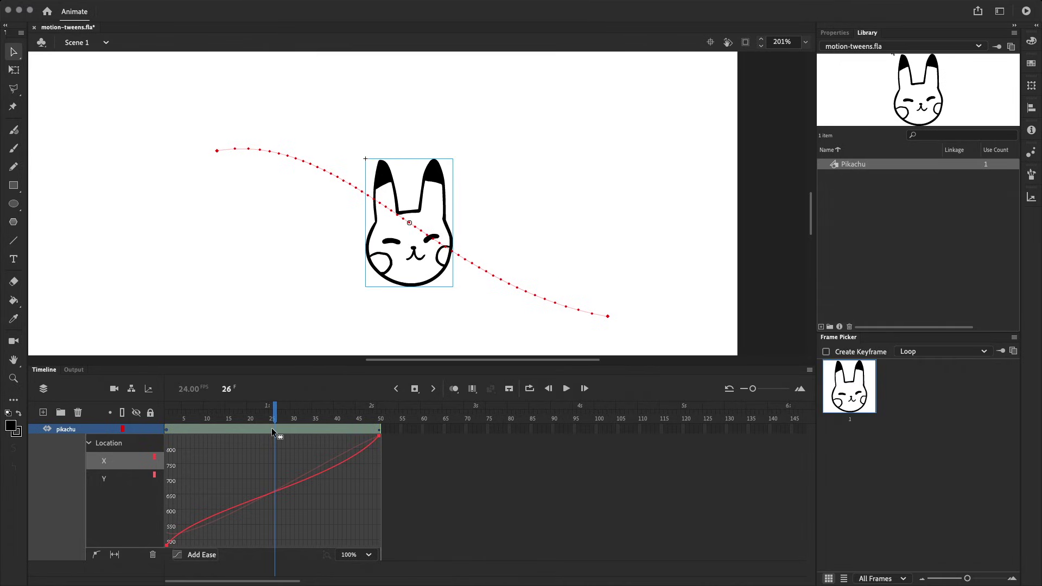
right_click(272, 428)
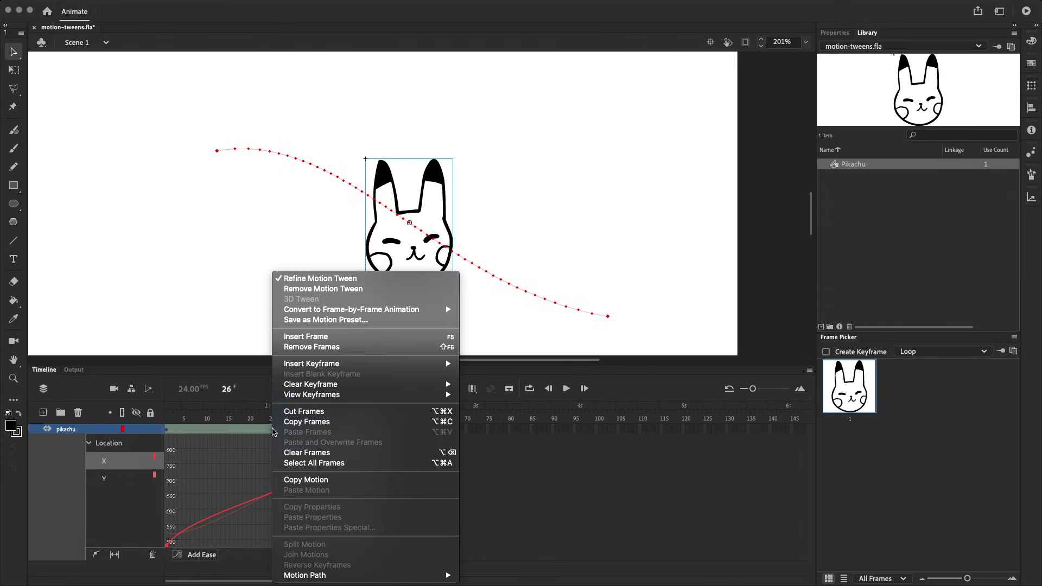
click(363, 293)
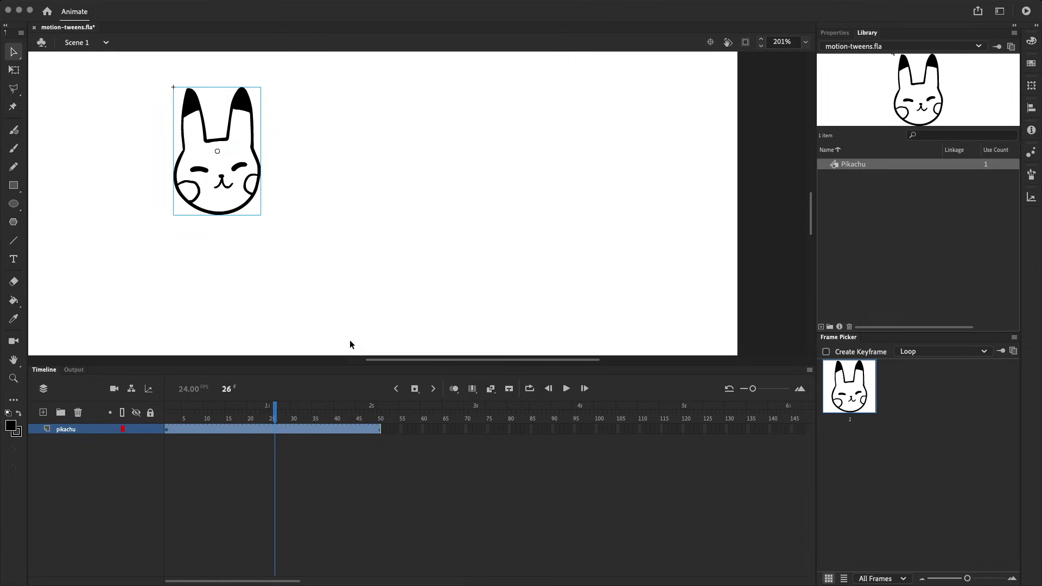
Create a new motion tween and move Pikachu to the right side of the stage at frame 50.
right_click(274, 430)
click(349, 299)
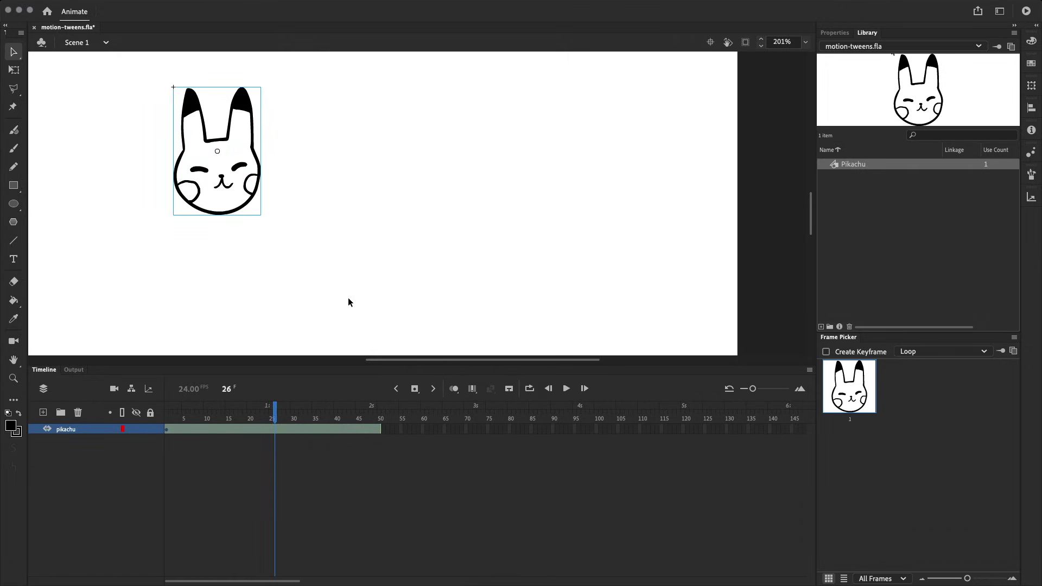
double_click(275, 429)
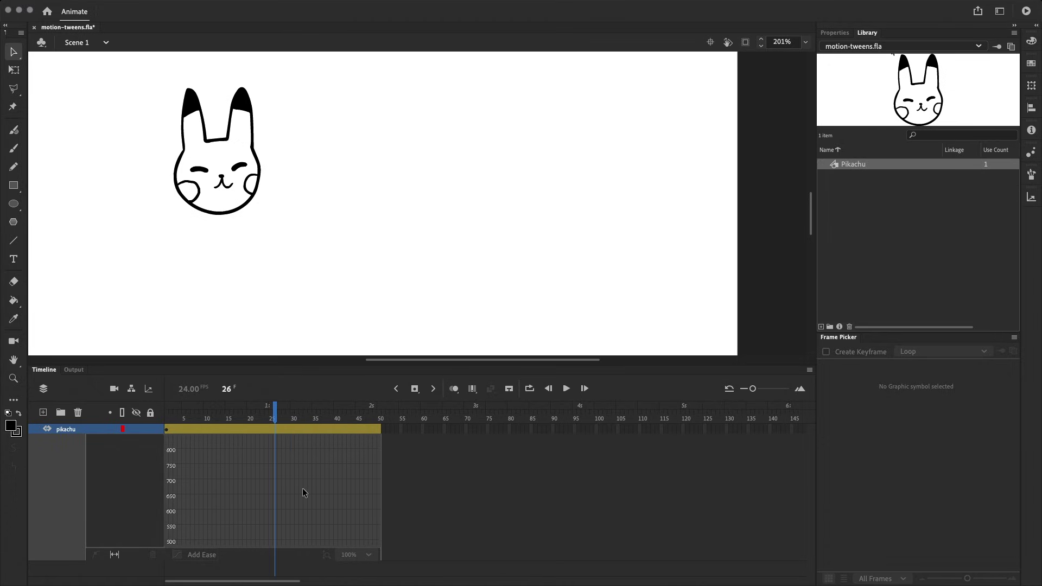
drag(347, 407, 378, 406)
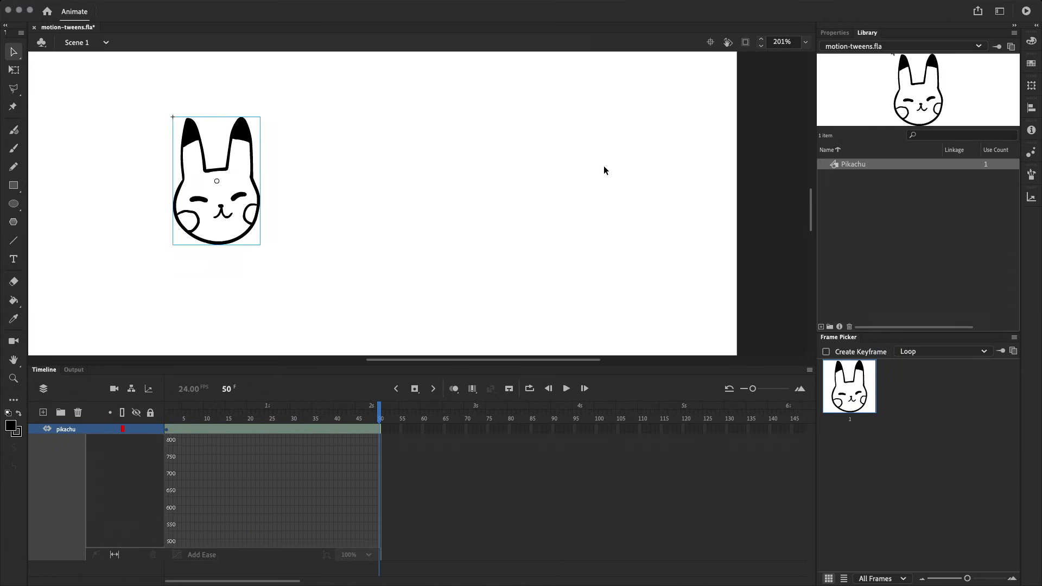
drag(263, 212, 649, 202)
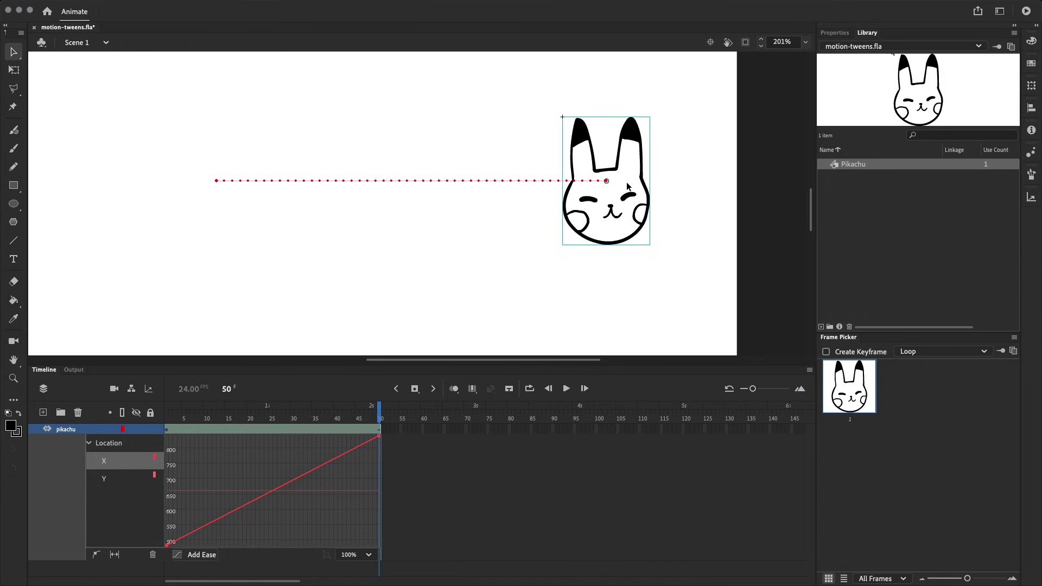
In the Motion Editor, show the Location X and Y curves, ending on the flat Y curve.
click(111, 477)
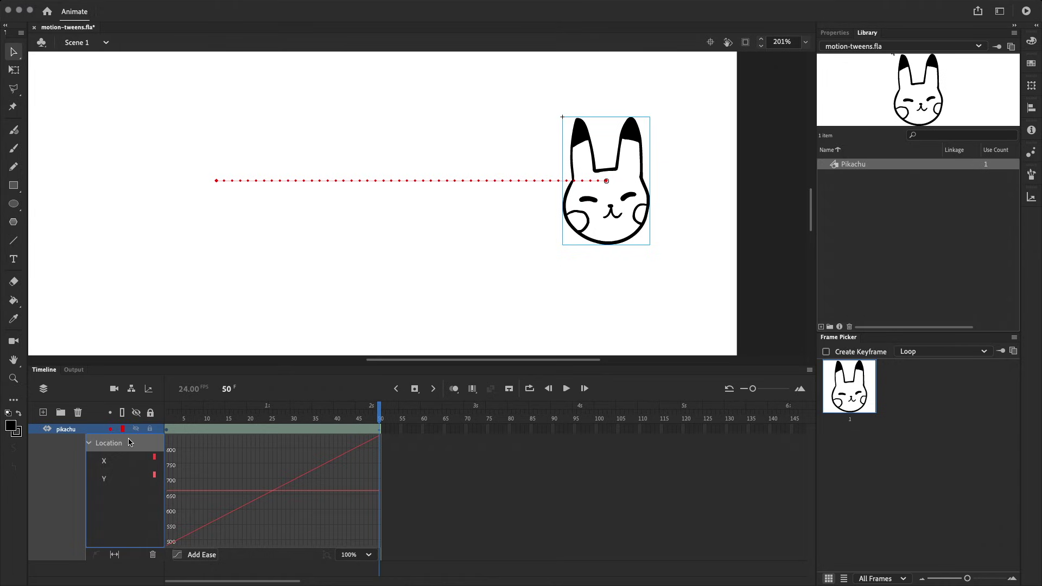
click(105, 467)
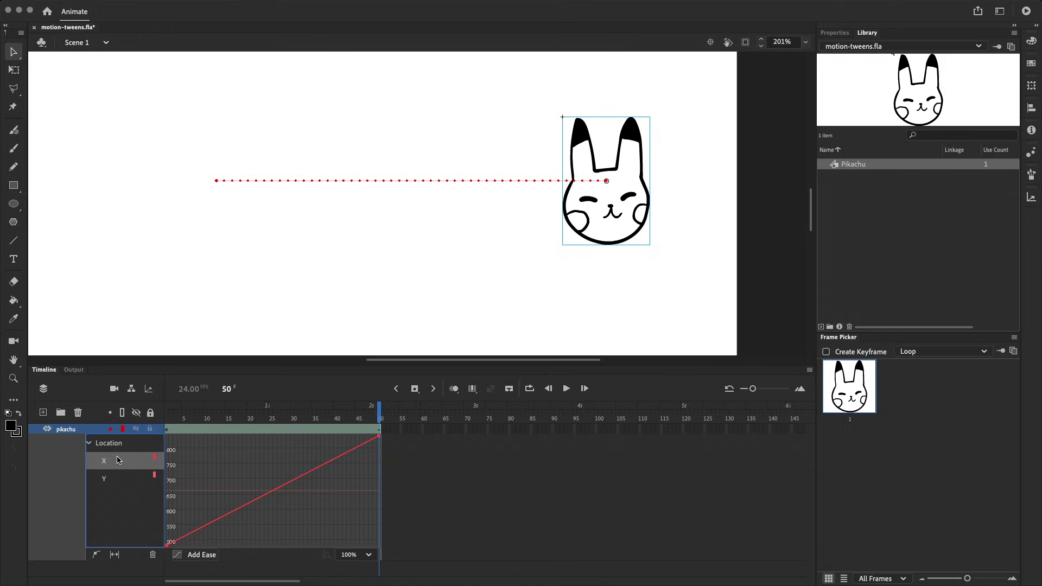
click(120, 477)
click(120, 469)
click(121, 473)
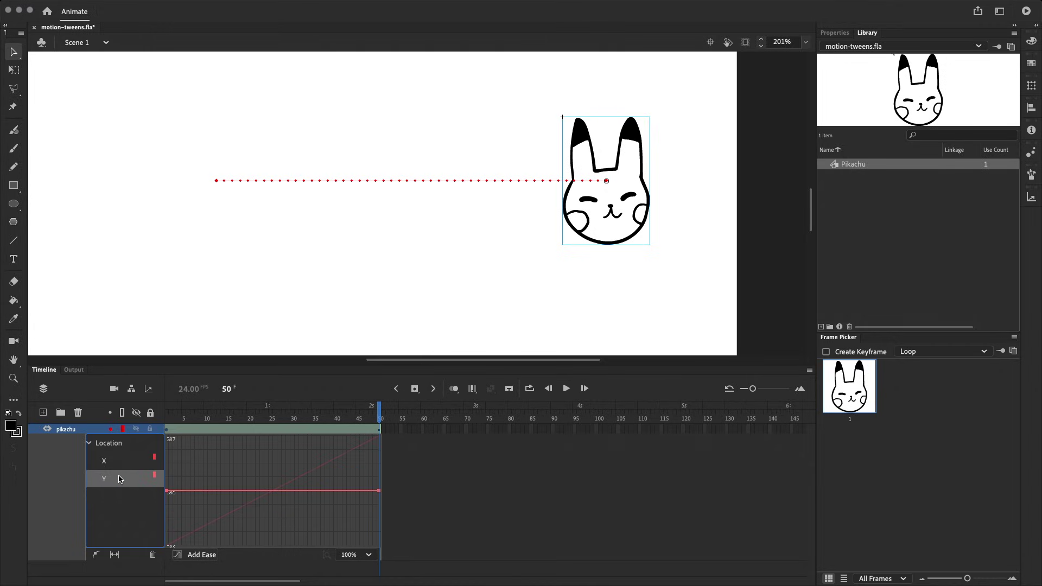
click(120, 461)
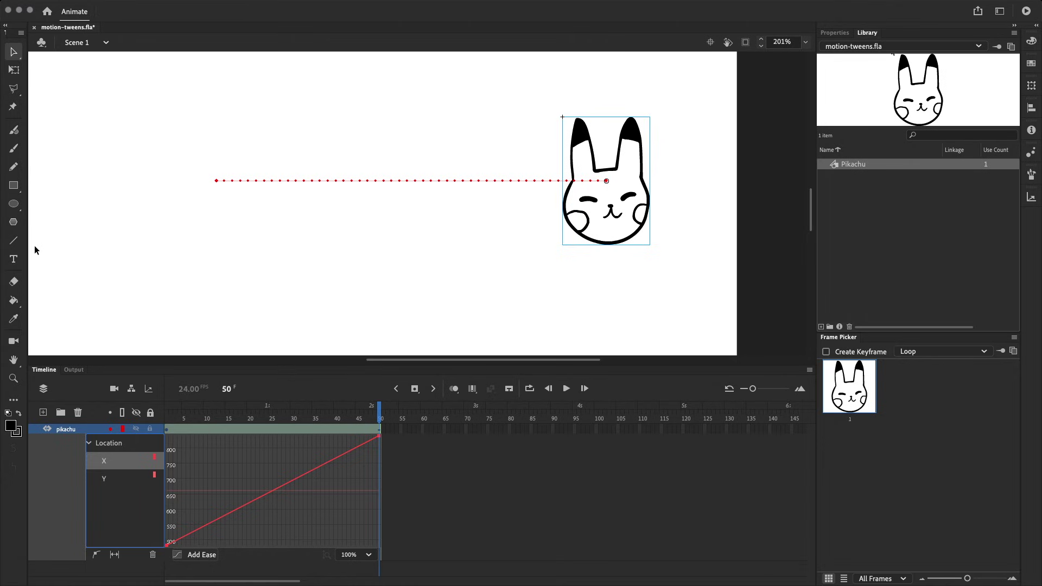
drag(41, 262, 716, 260)
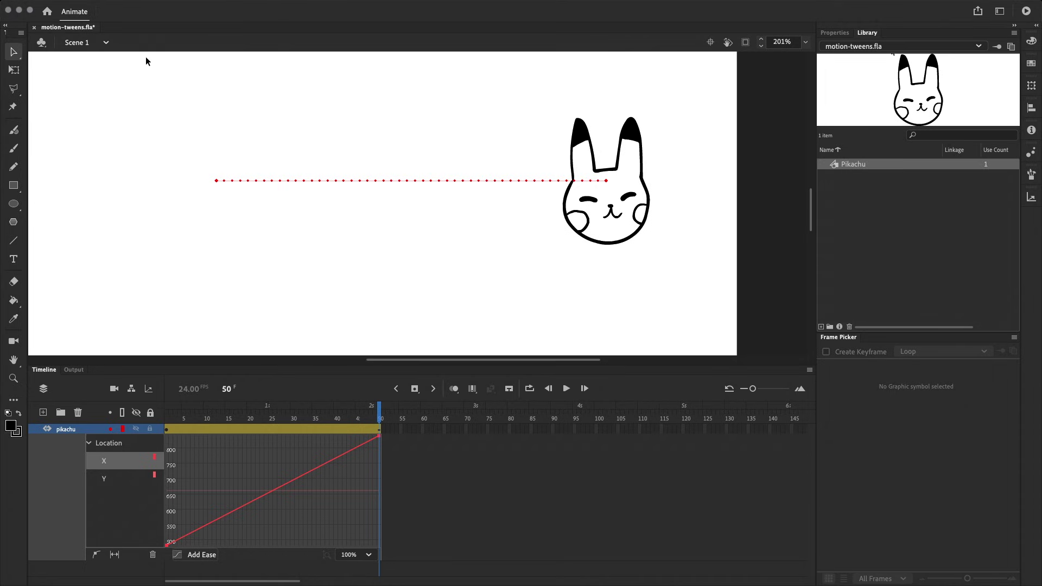
drag(145, 57, 151, 354)
drag(181, 416, 133, 422)
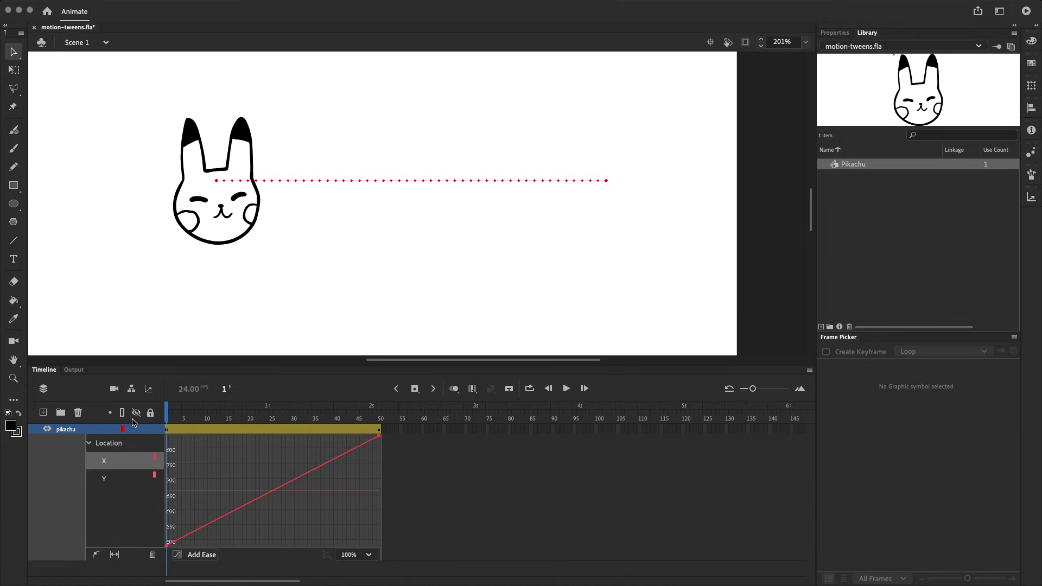
click(120, 481)
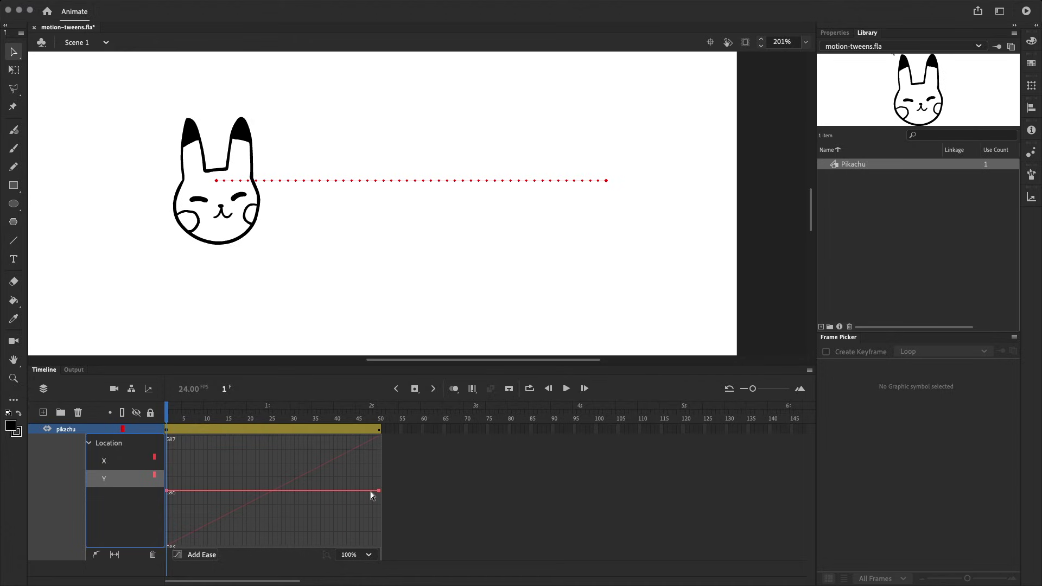
Drag the Y curve's end keyframe to change Pikachu's final height and preview it.
click(380, 430)
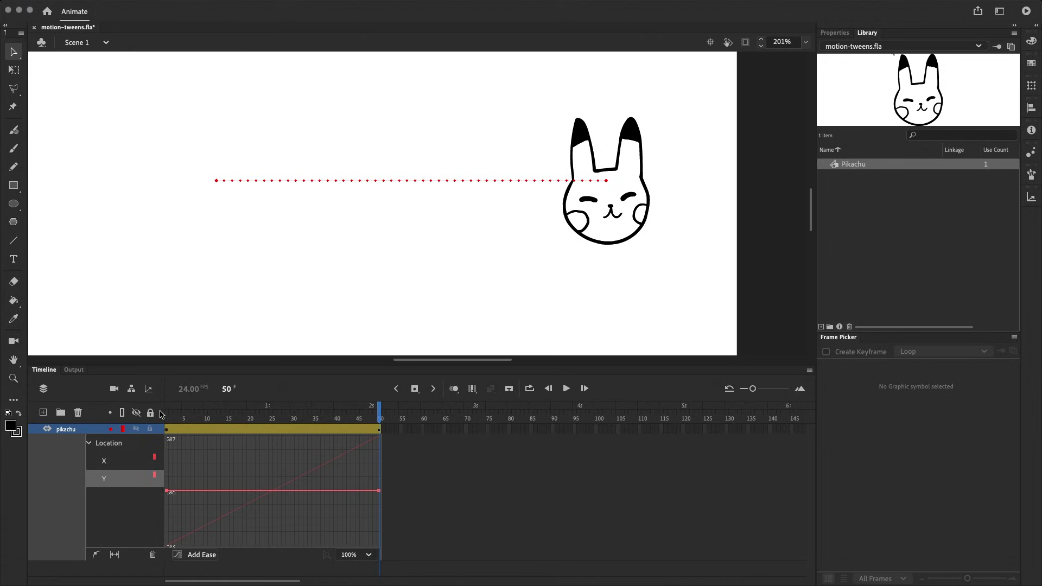
drag(379, 491, 415, 380)
key(Return)
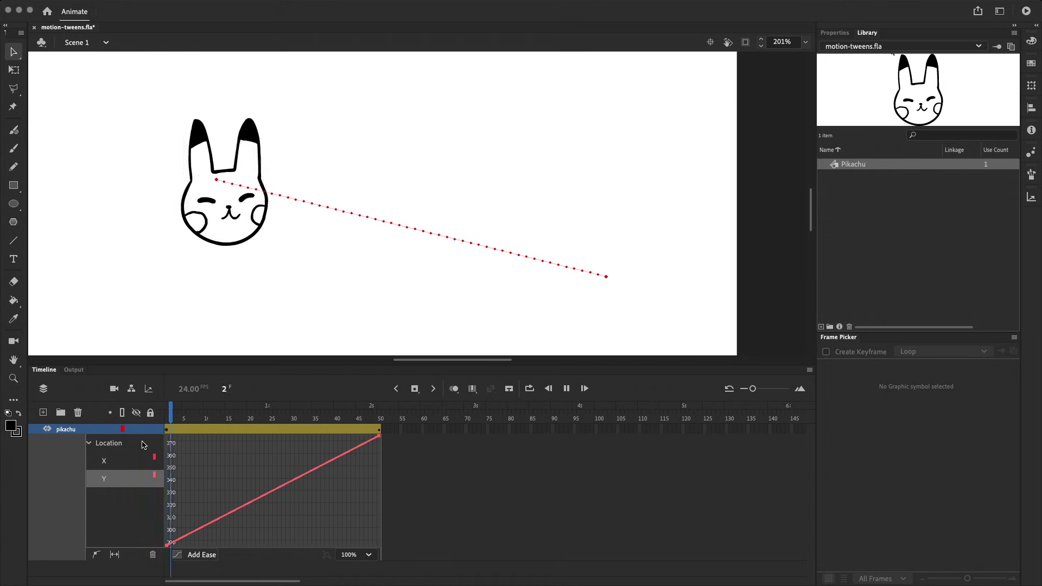
key(Return)
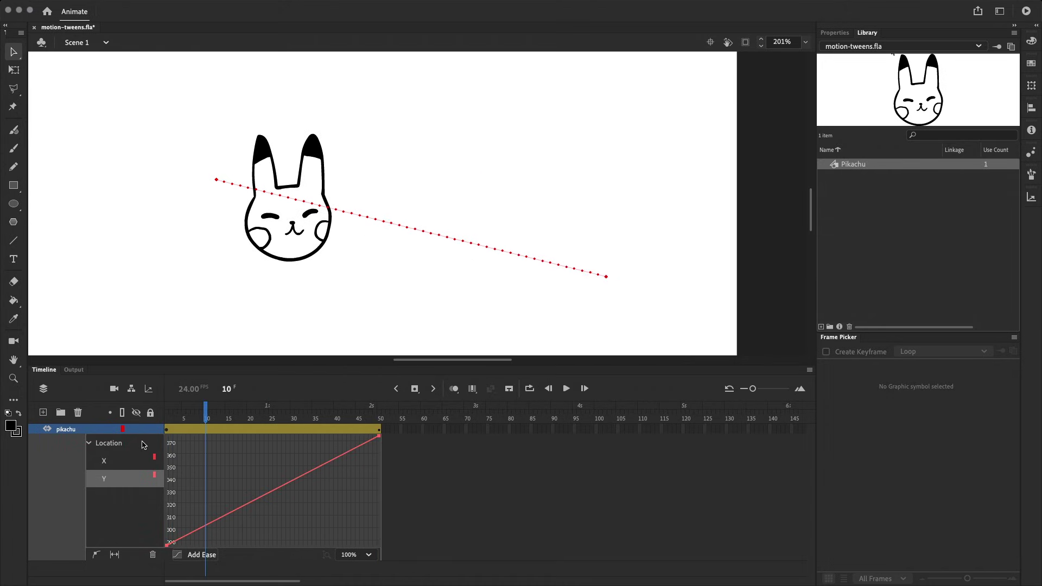
click(376, 418)
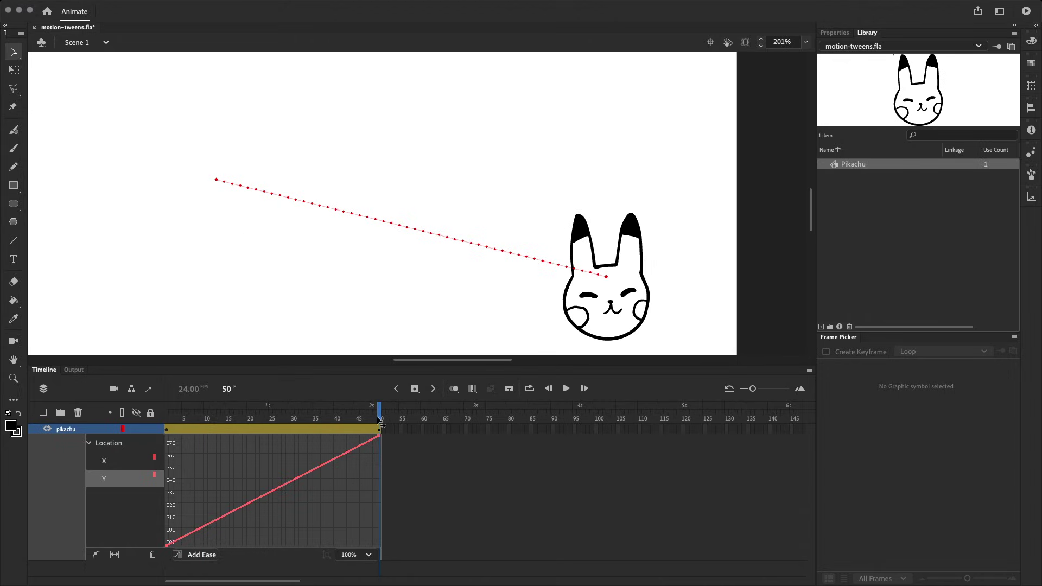
key(period)
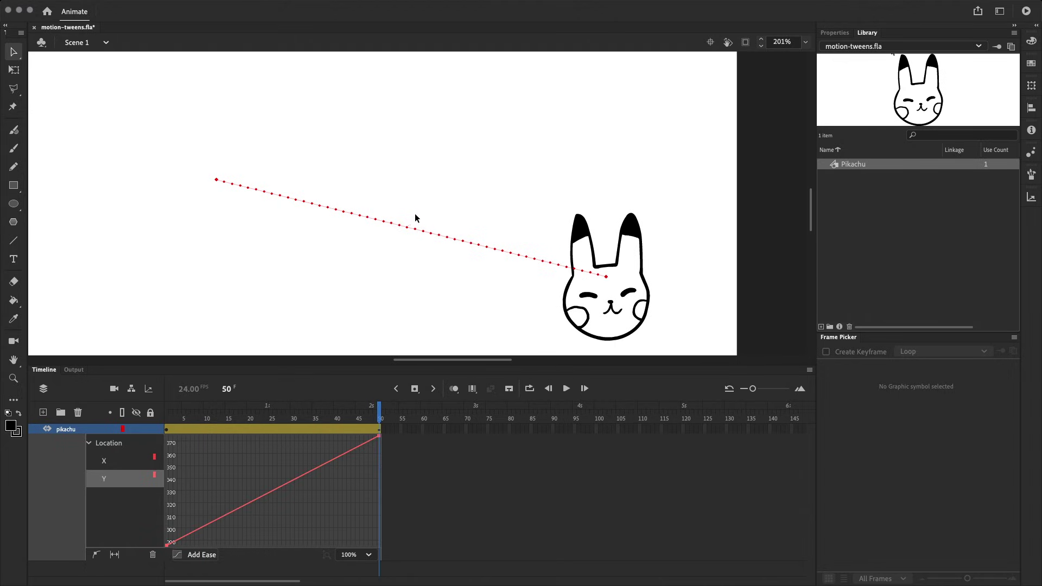
Drag the motion path on stage to bend it into a wave.
drag(429, 229, 442, 157)
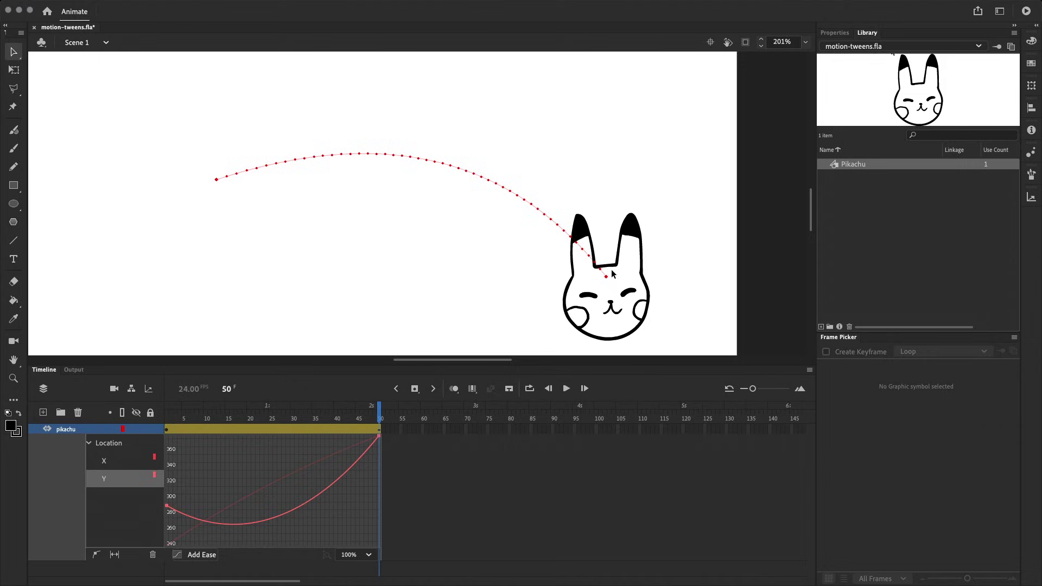
drag(608, 270, 612, 155)
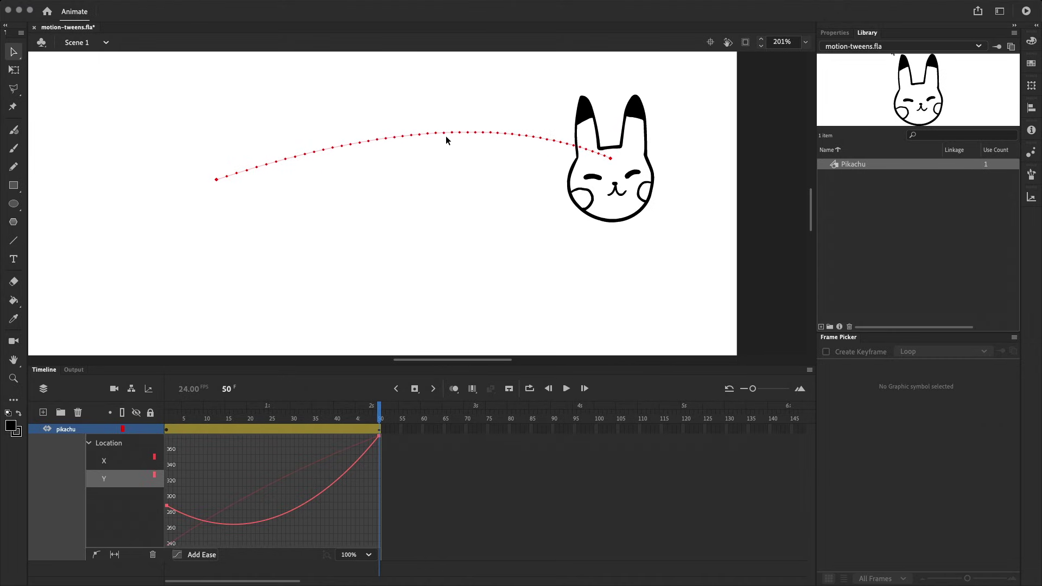
drag(437, 134, 422, 128)
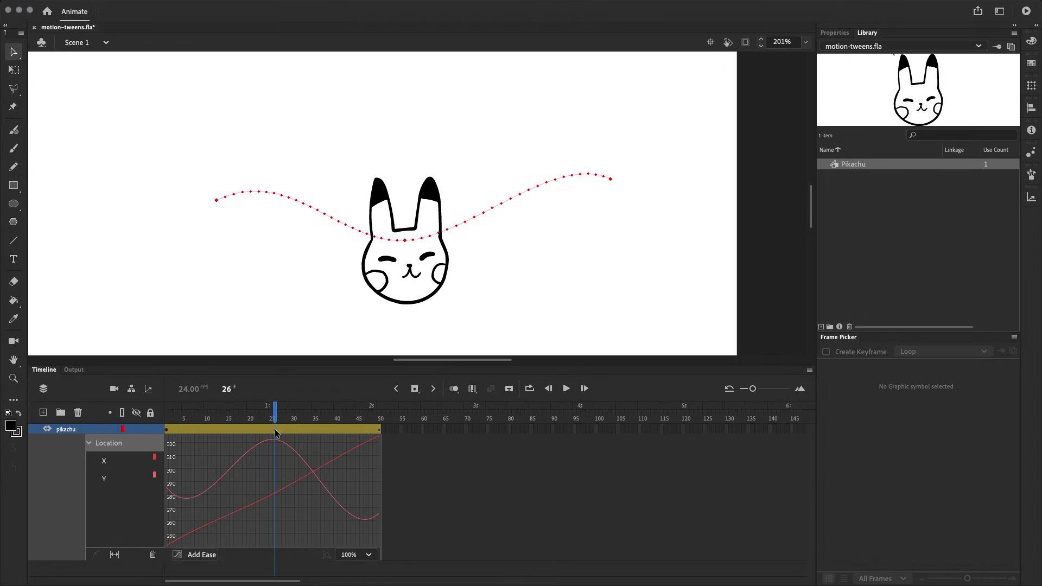
Set the tween's ease to -100 in and preview the motion.
click(244, 430)
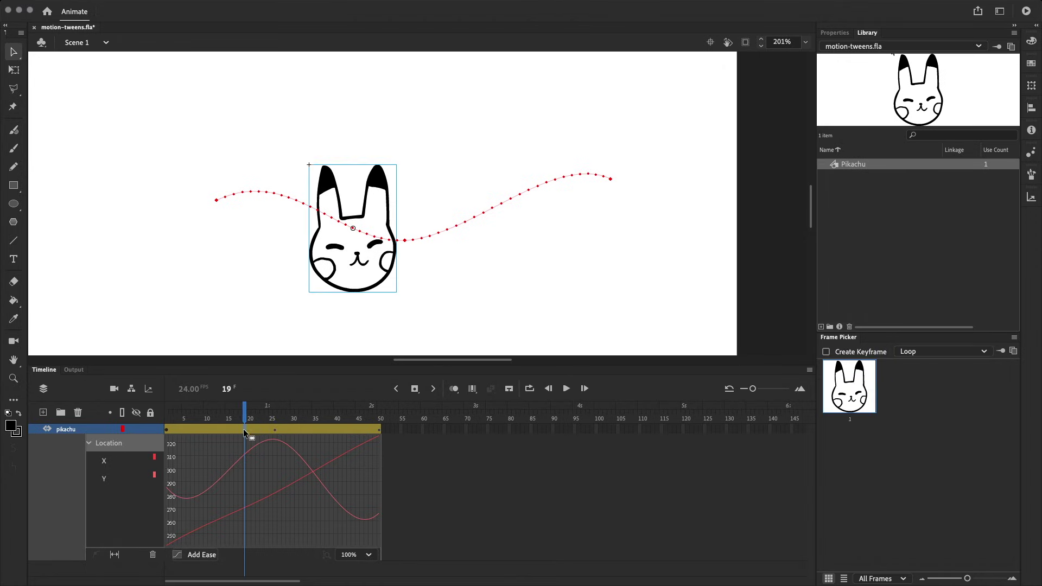
click(835, 33)
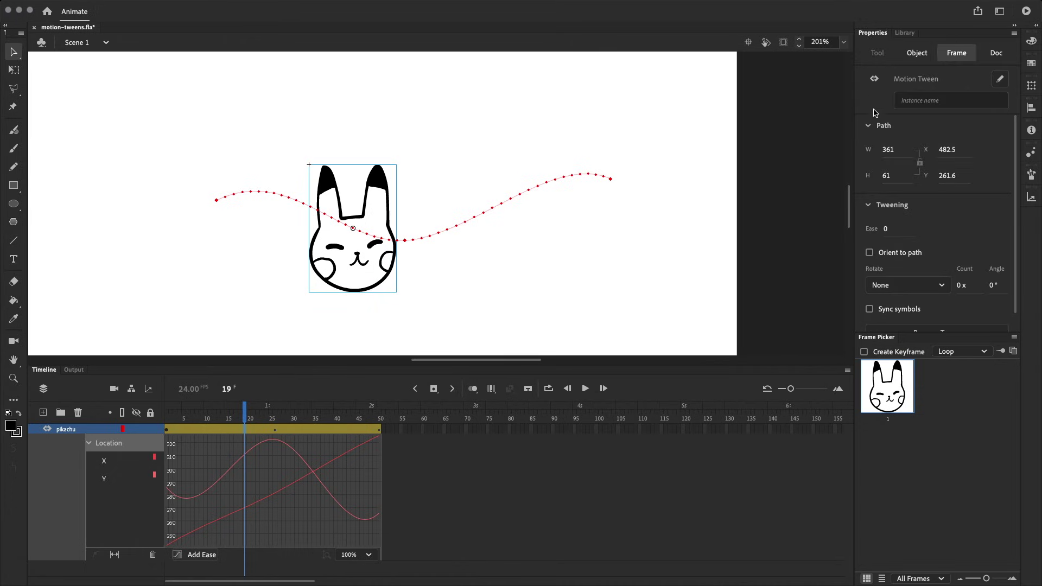
drag(888, 237, 793, 226)
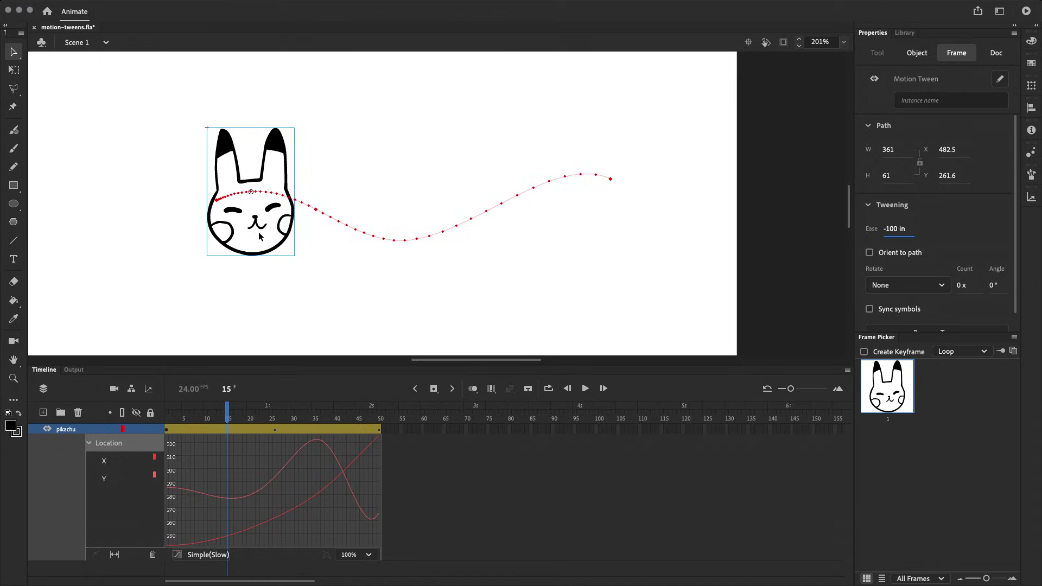
key(Return)
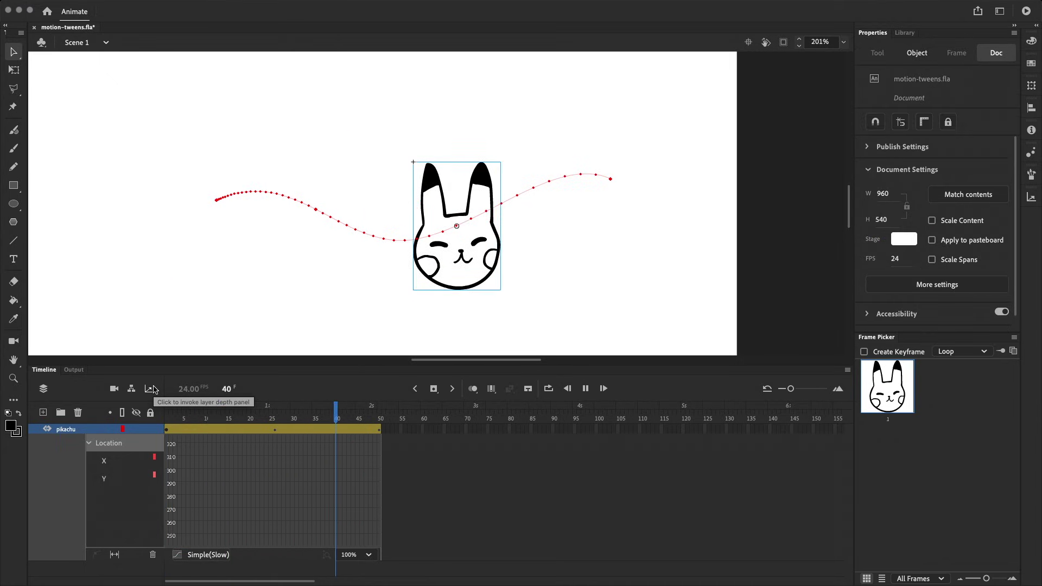
key(Return)
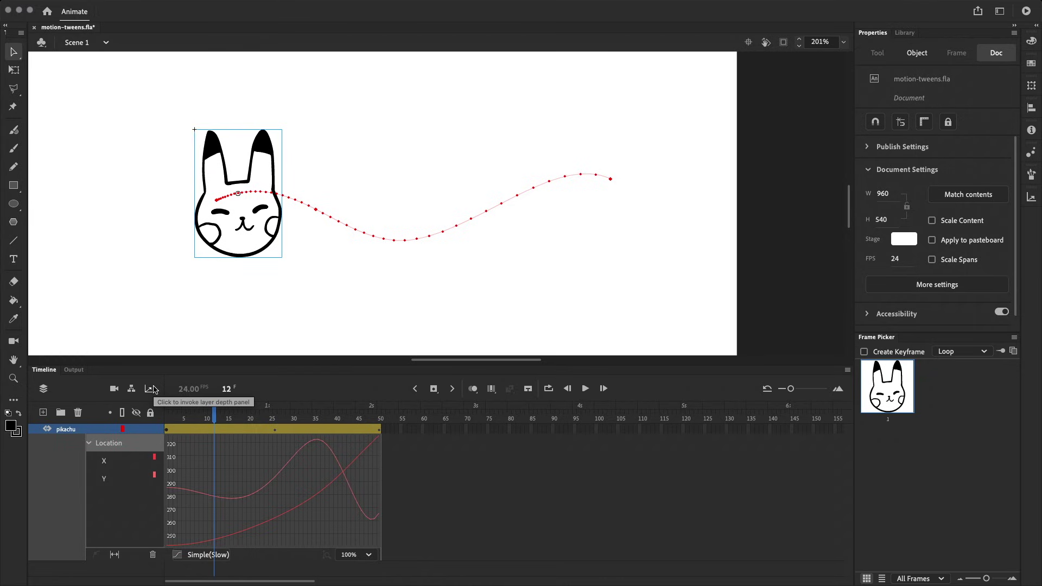
Change the tween's ease to 100 out and preview the result.
click(223, 428)
drag(893, 229, 991, 227)
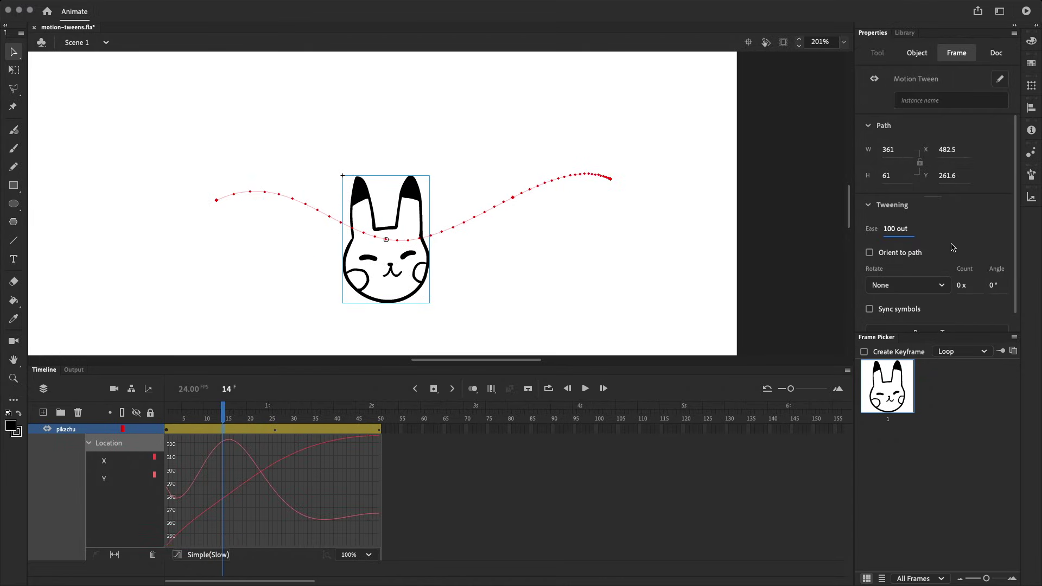
key(Return)
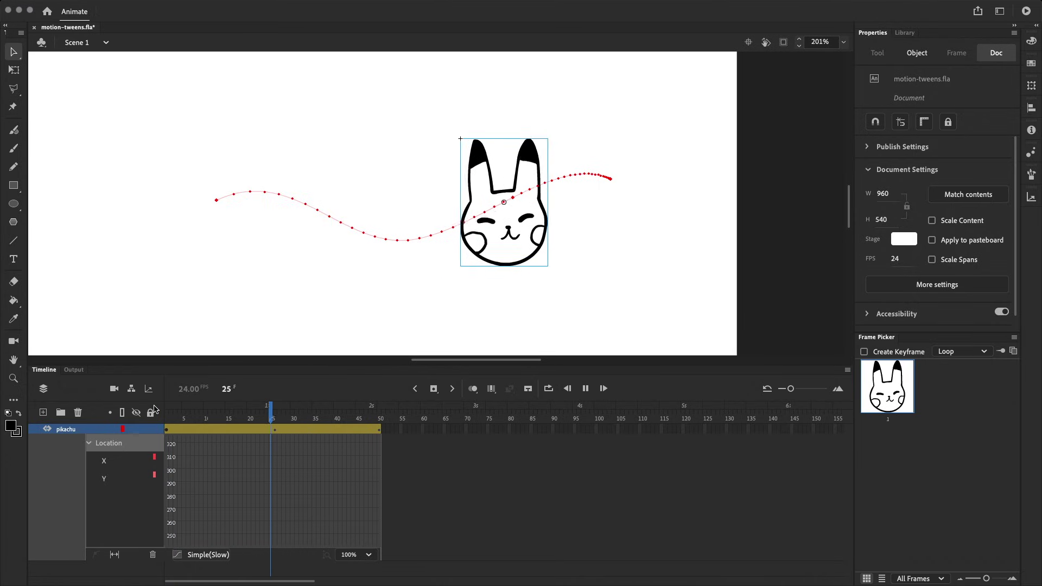
key(Return)
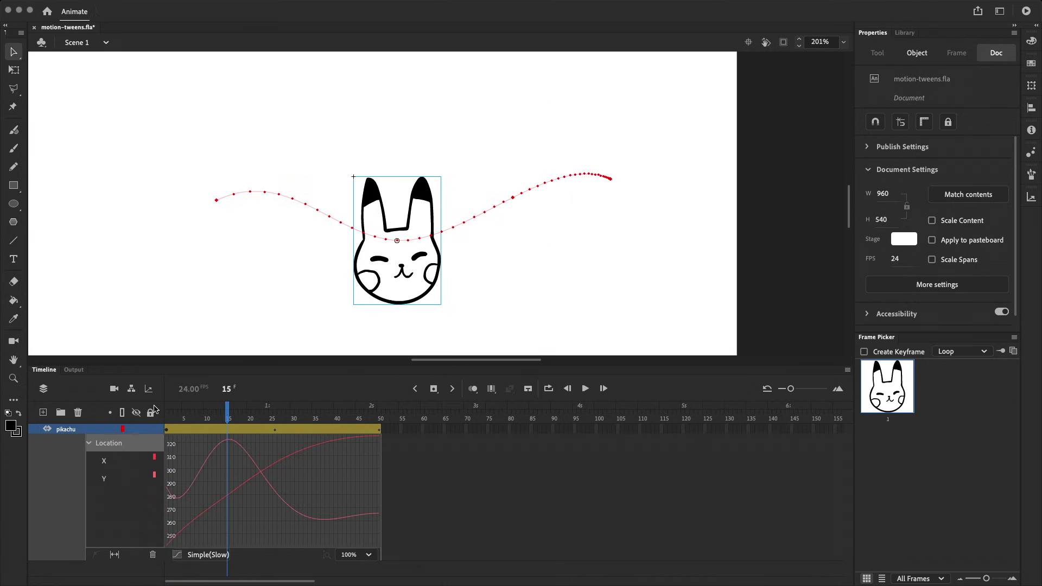
Choose Fastest under the Stop and Start ease presets for Pikachu's location curves, then close the preset list.
click(216, 556)
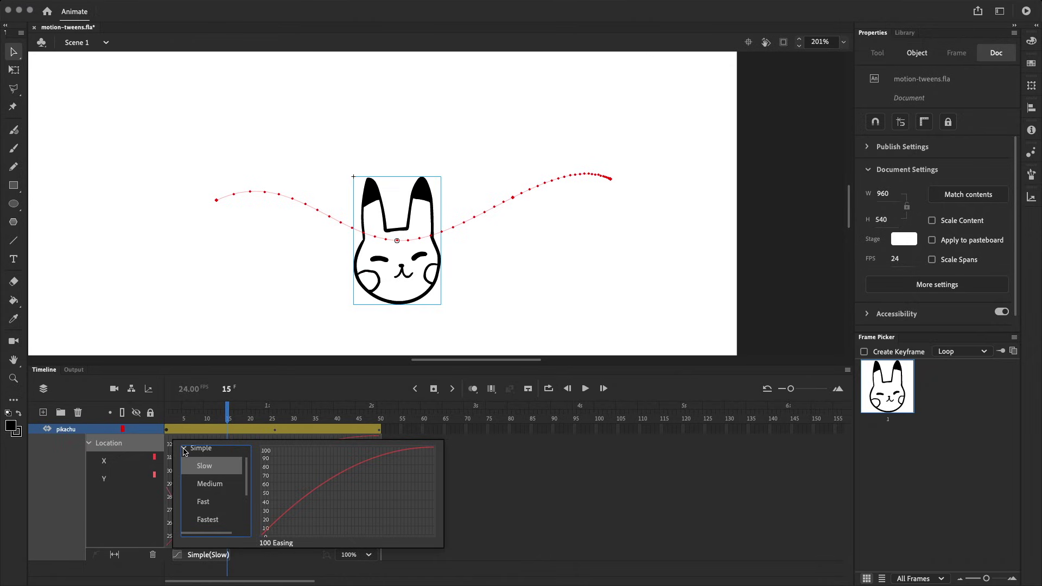
click(184, 448)
scroll(244, 467, up, 2)
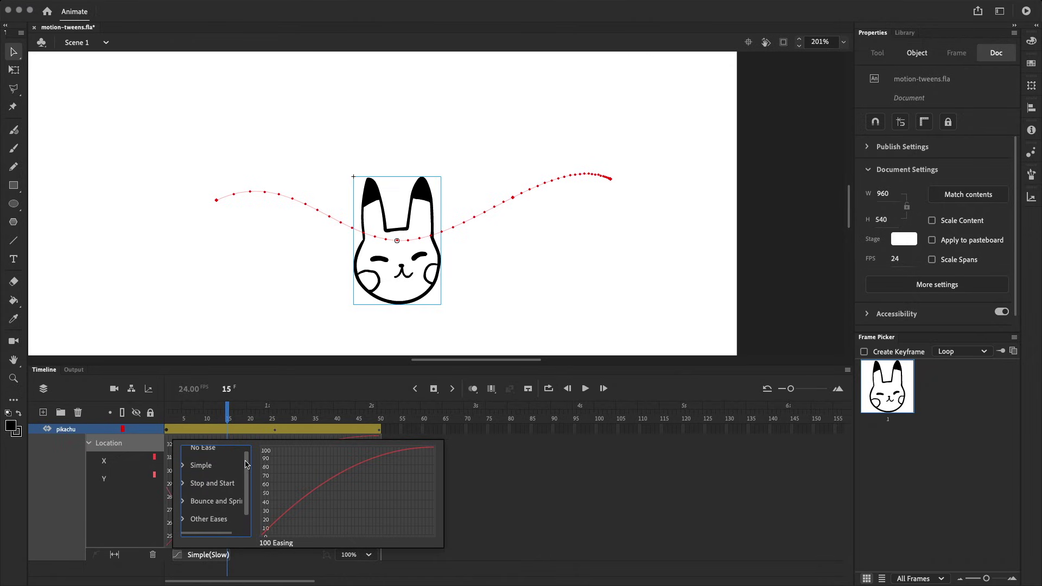
drag(245, 465, 245, 457)
click(185, 490)
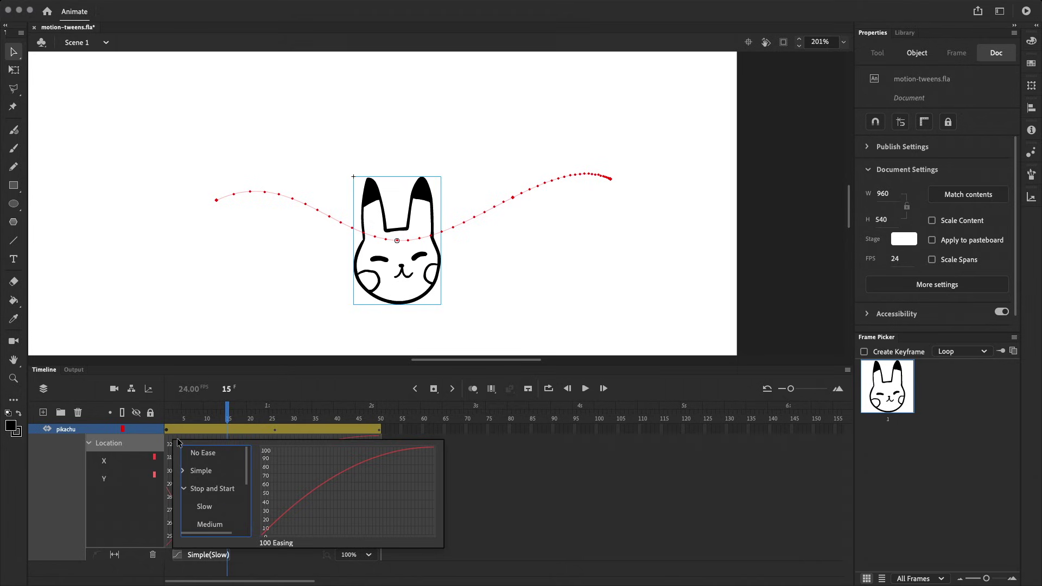
scroll(246, 480, down, 2)
scroll(246, 480, down, 2)
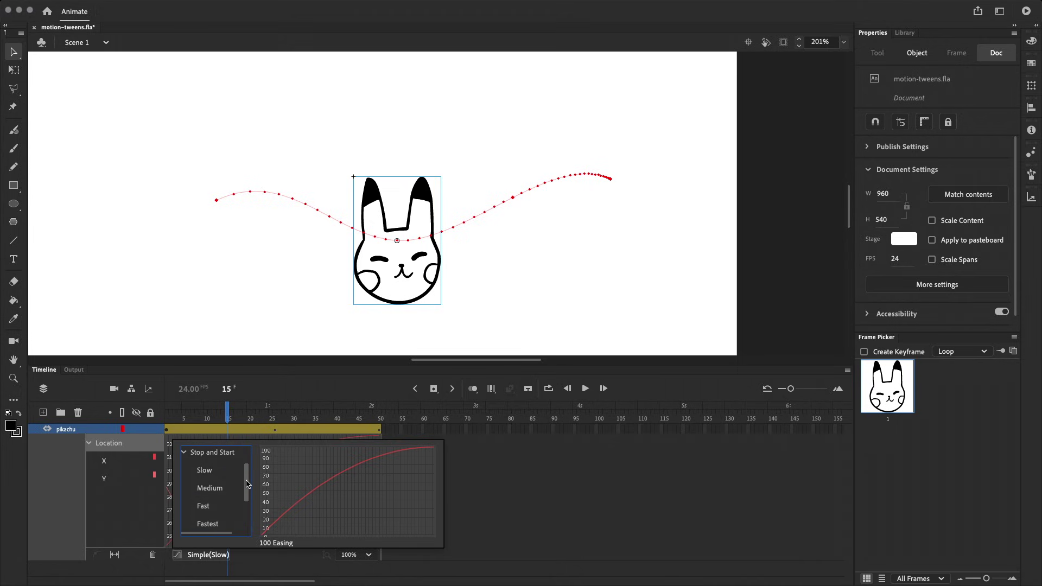
click(208, 520)
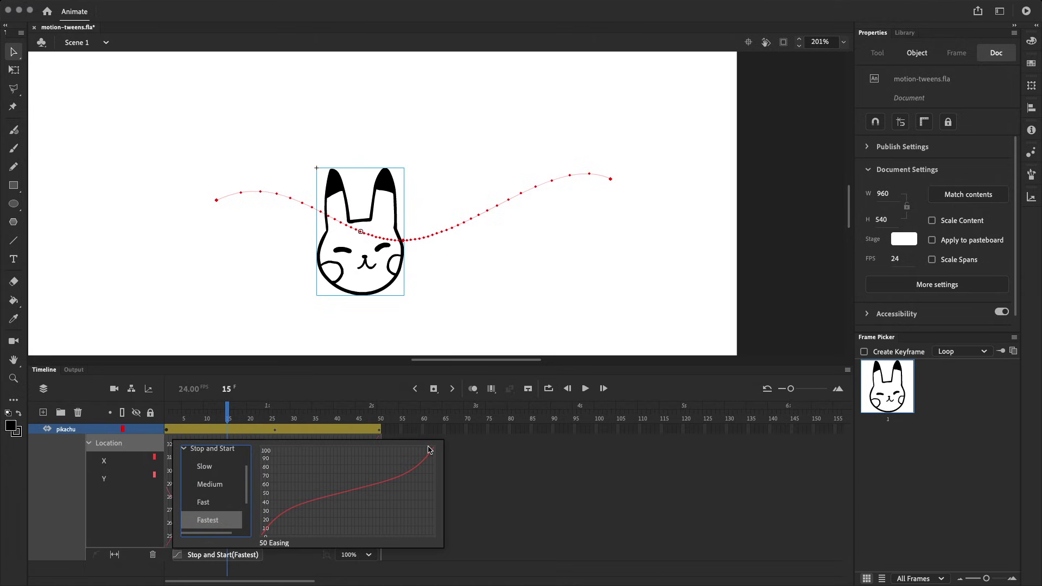
click(219, 521)
double_click(218, 522)
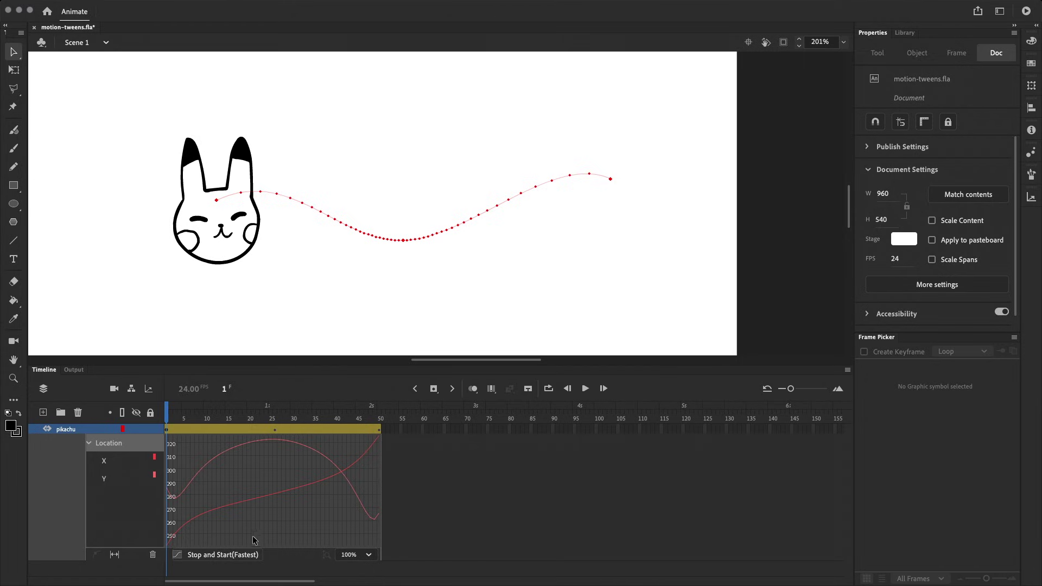
Switch the location ease to Custom, bend its end tangents into an S-shaped curve, and preview.
click(249, 555)
drag(251, 480, 235, 520)
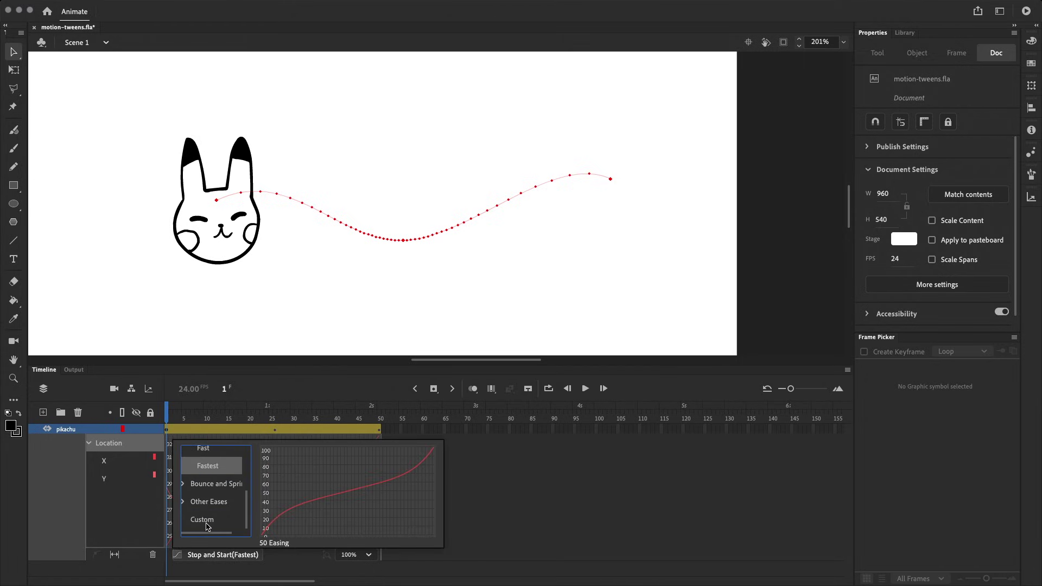
click(208, 521)
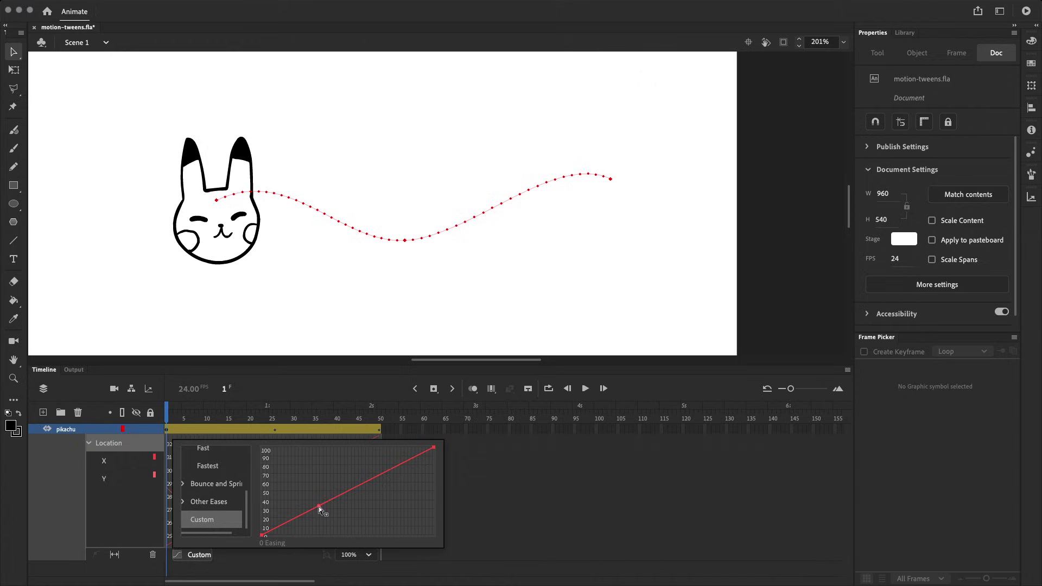
drag(318, 507, 344, 537)
drag(433, 449, 358, 446)
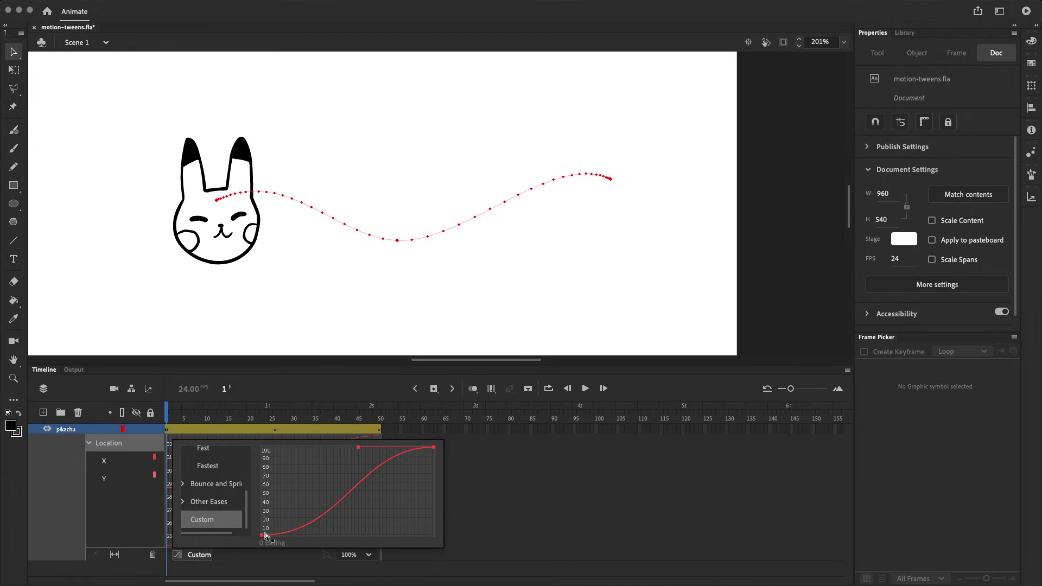
drag(262, 537, 347, 536)
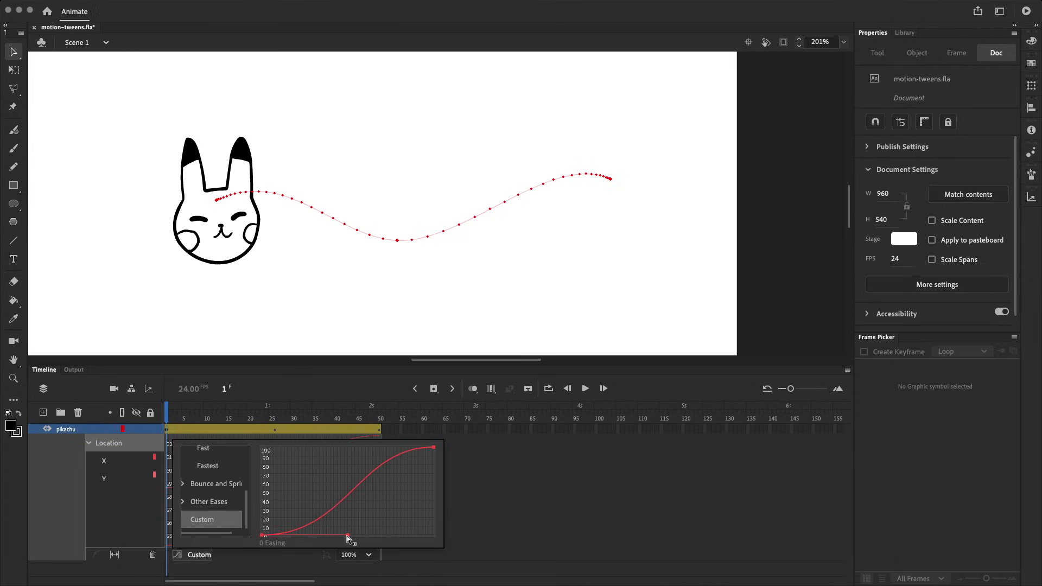
double_click(221, 519)
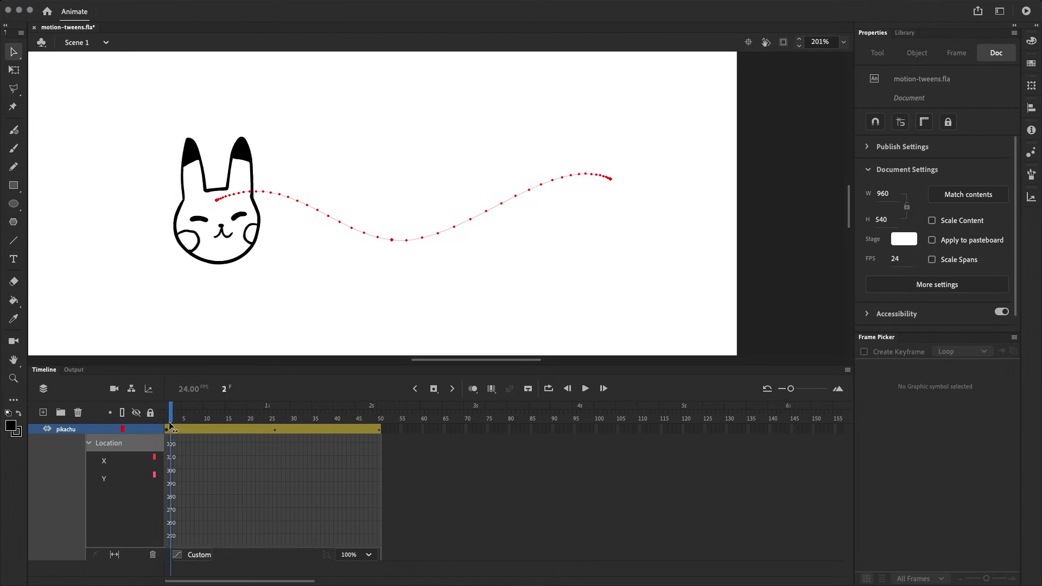
key(Return)
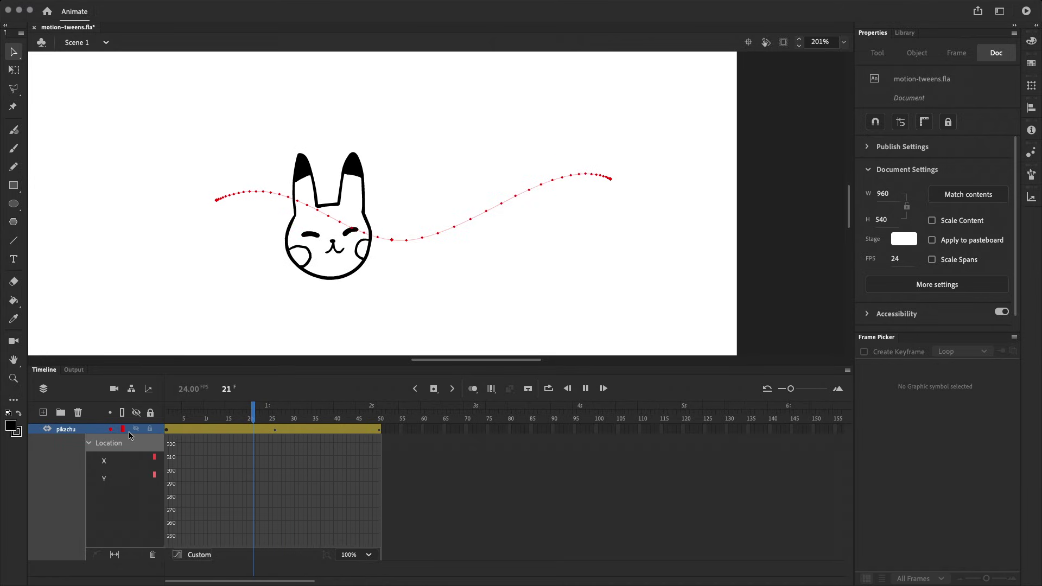
Scale up and tilt Pikachu at a later tween frame with Free Transform (Q), then preview the motion.
click(381, 430)
click(640, 223)
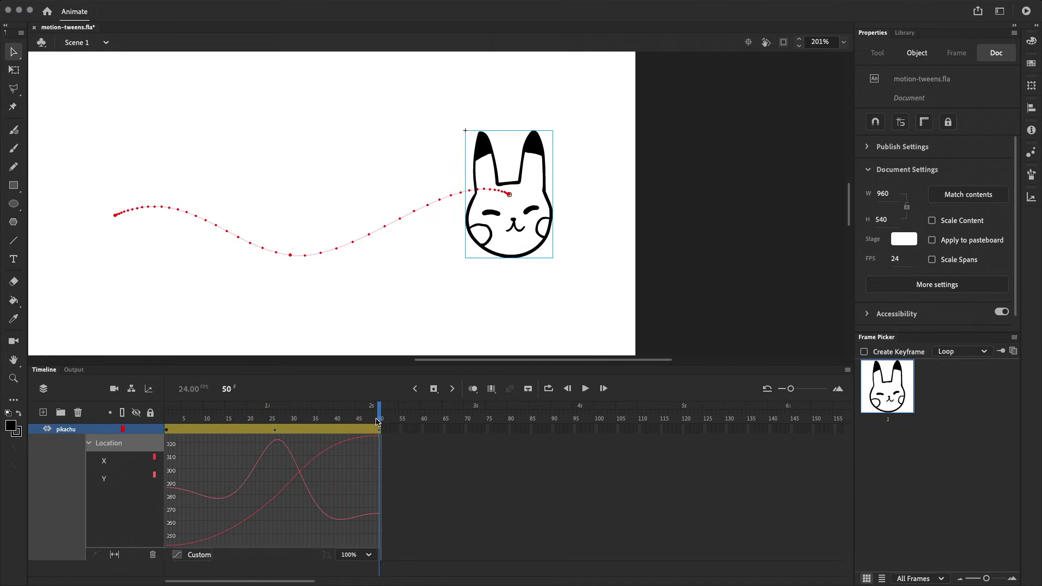
mouse_move(380, 418)
mouse_down()
mouse_move(197, 423)
mouse_move(381, 419)
mouse_up()
drag(502, 106, 600, 109)
key(q)
key(Return)
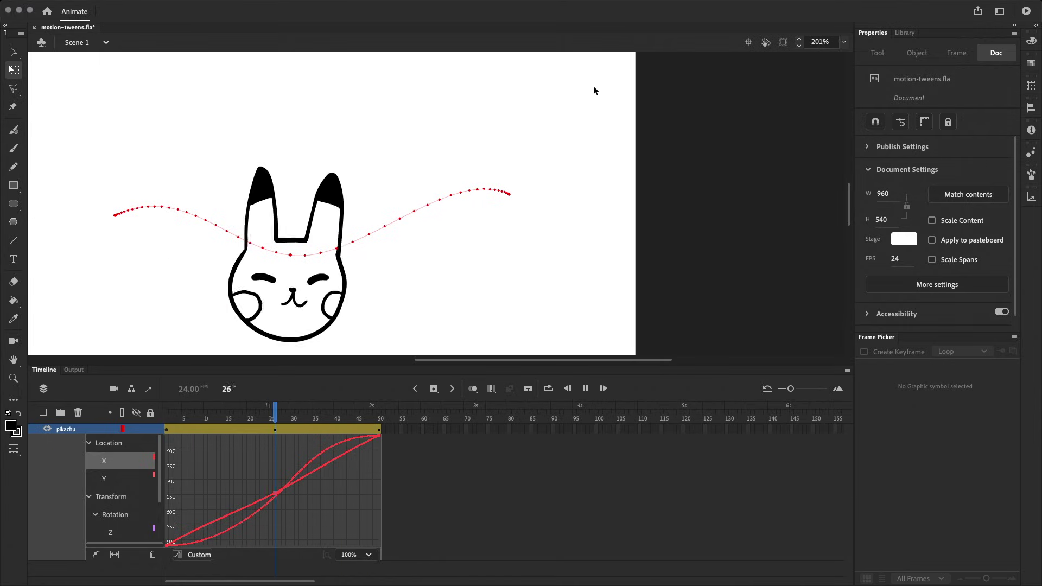
key(Return)
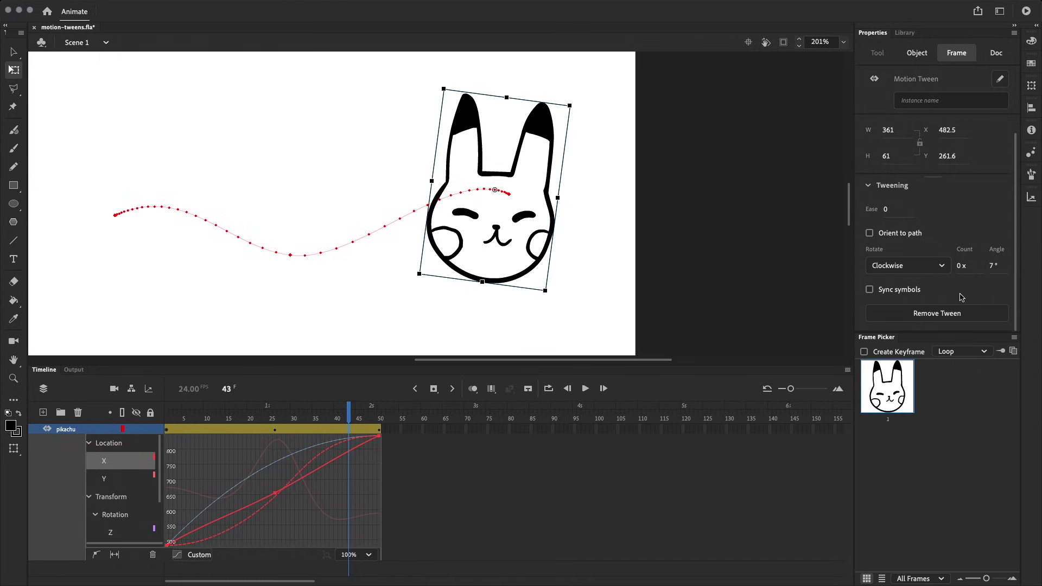
Give the tween 2 counter-clockwise rotation turns at 30° and preview the spin.
click(959, 265)
text(2)
click(995, 265)
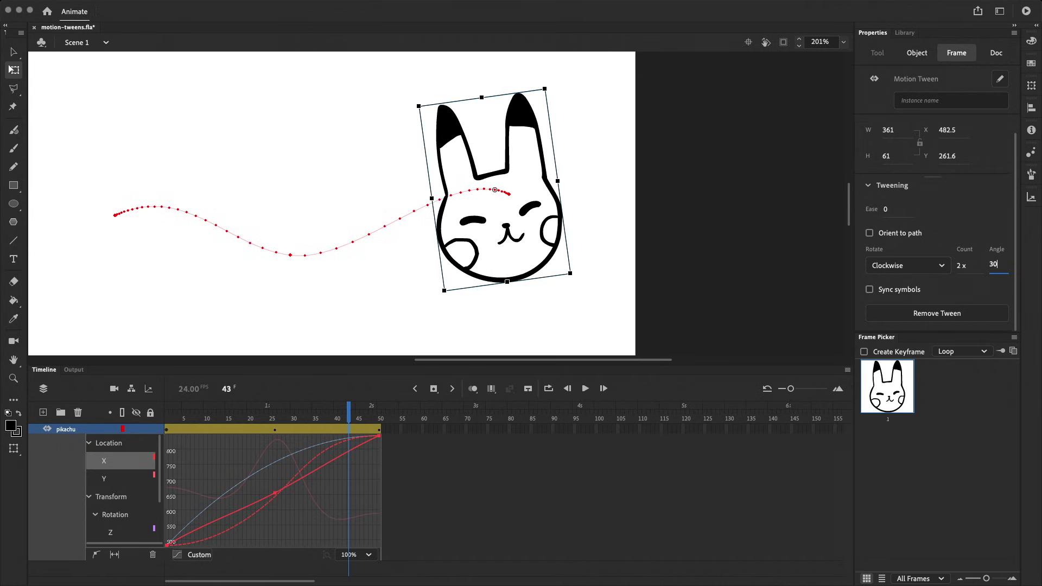
click(939, 265)
click(916, 320)
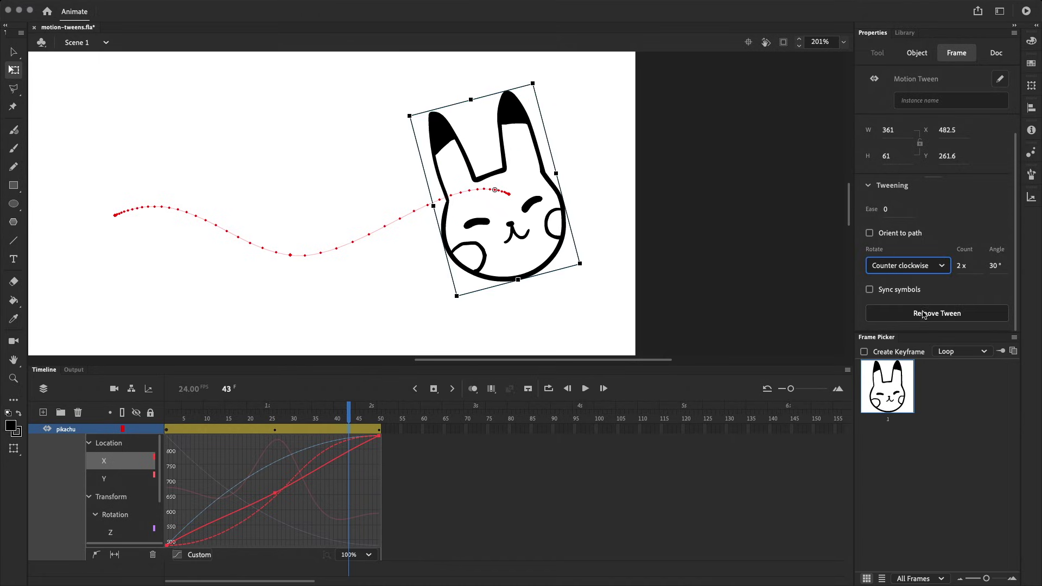
key(Return)
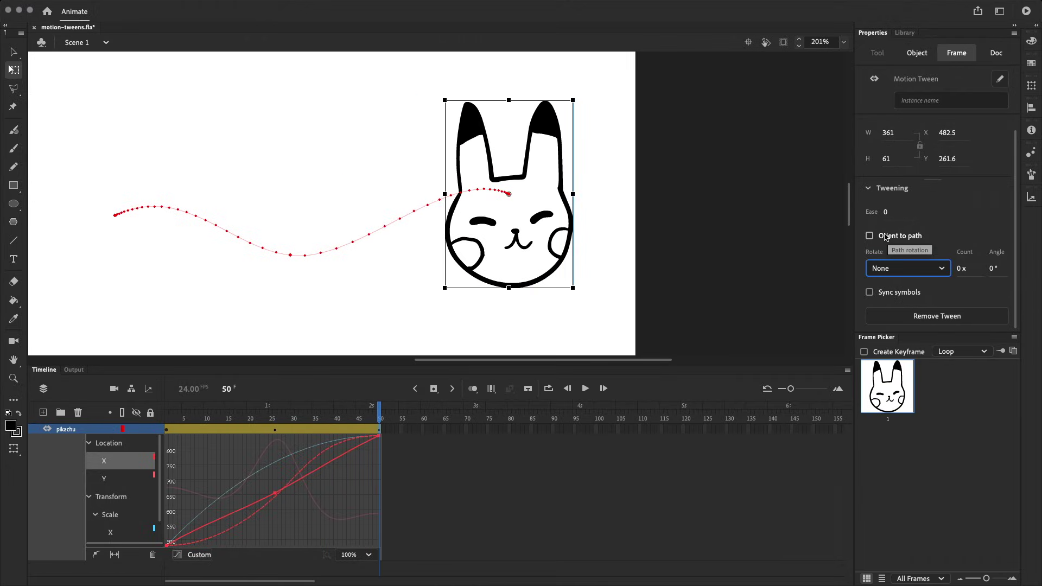
Enable Orient to path, rotate Pikachu at frame 1 to align with the wave, and play it back.
click(886, 237)
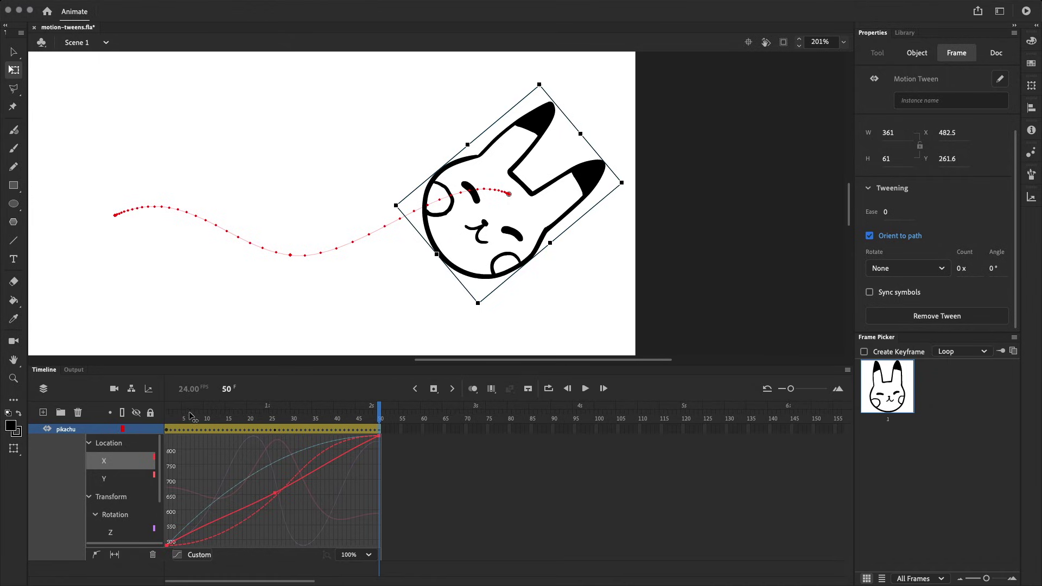
drag(194, 418, 159, 429)
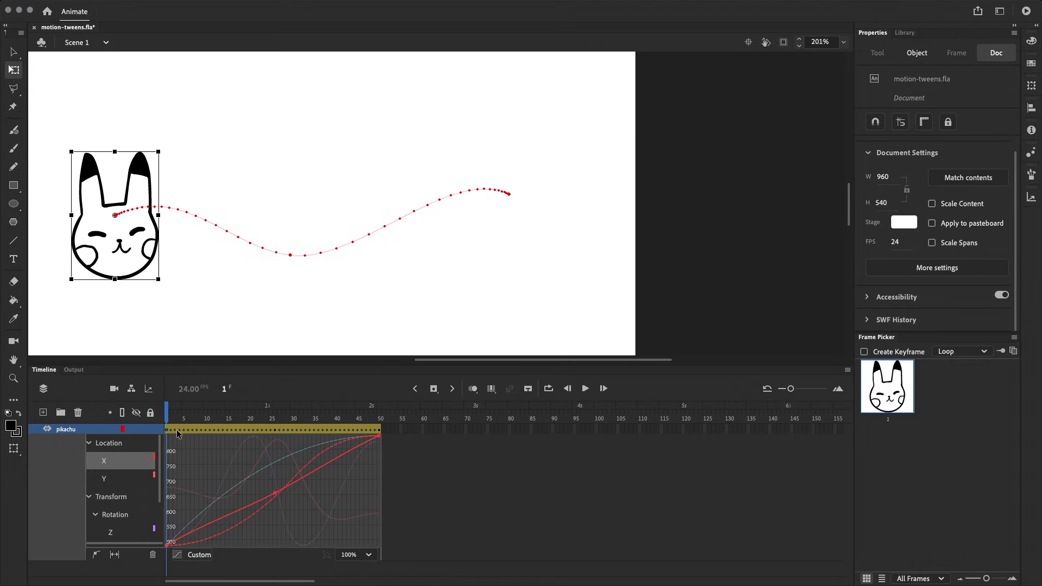
click(145, 163)
drag(167, 153, 212, 230)
click(211, 187)
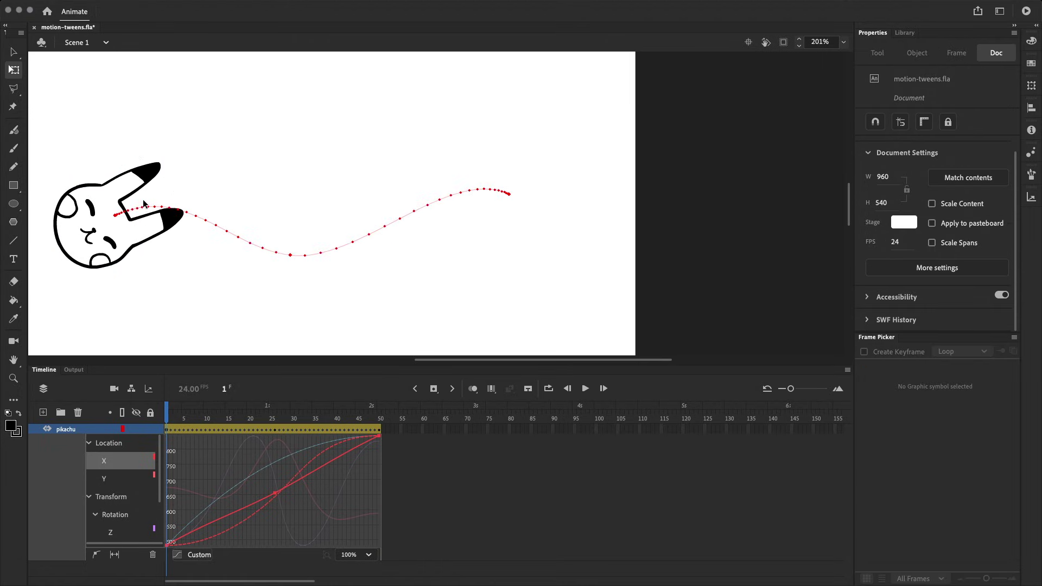
click(379, 430)
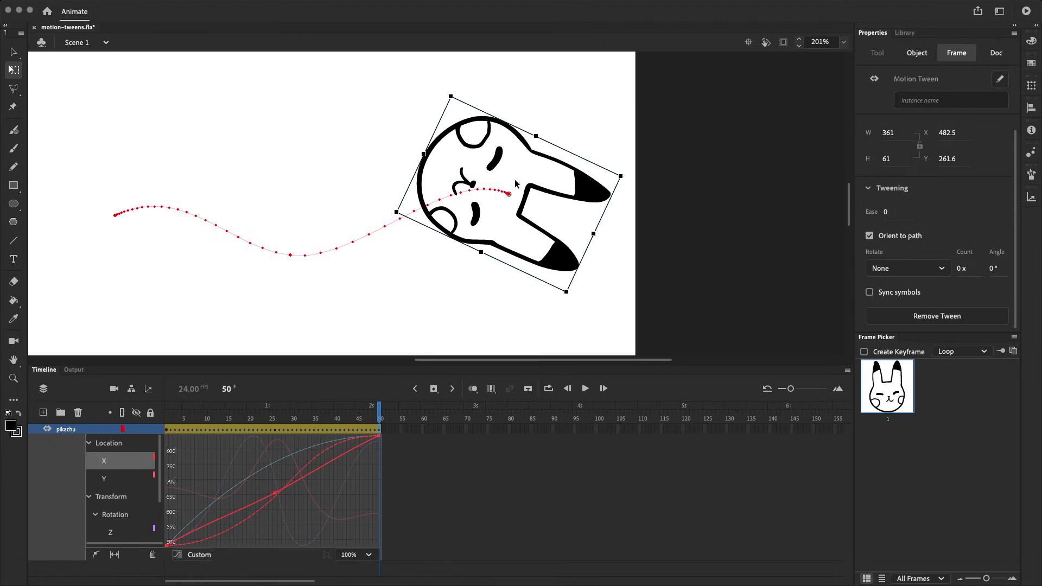
drag(328, 418, 183, 418)
key(Return)
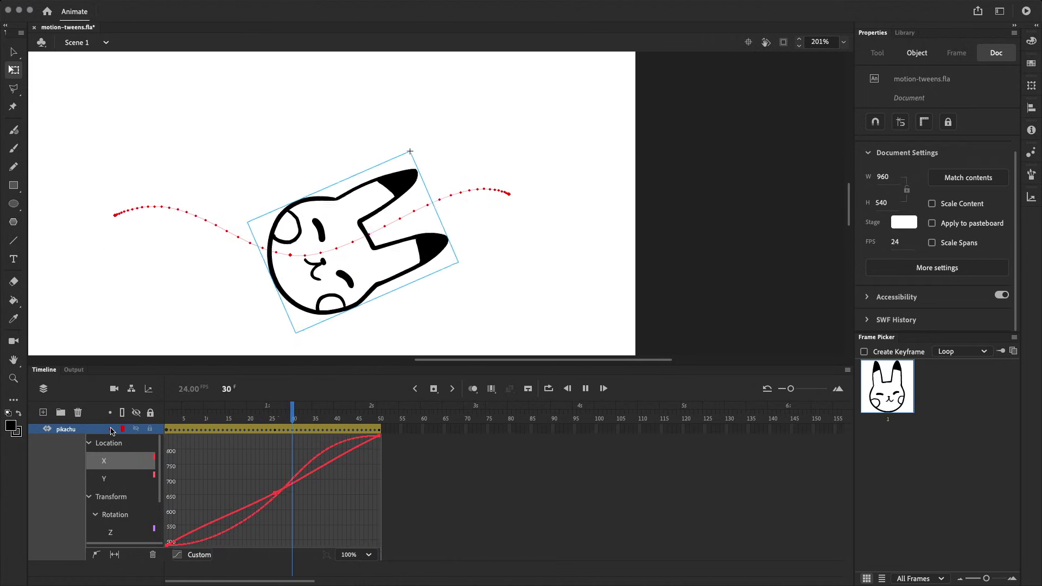